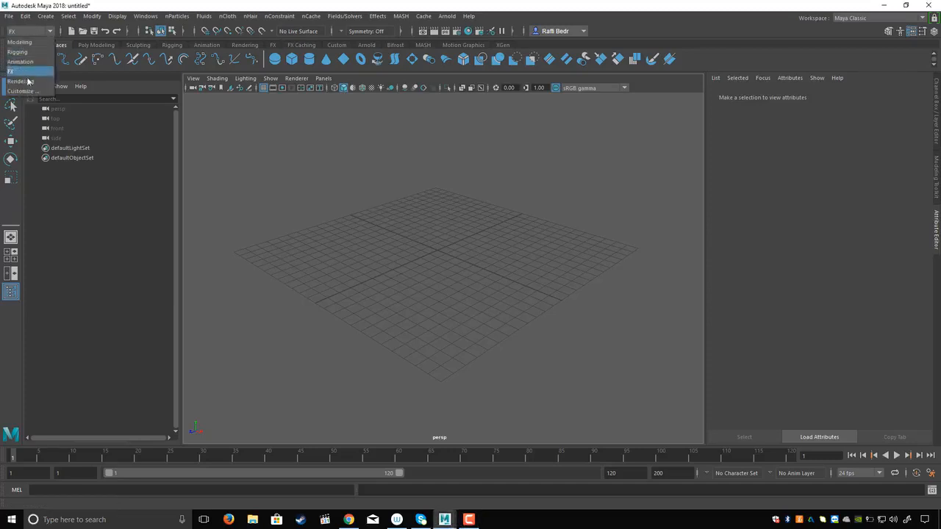
# Step: Switch to the FX menu set and set the default nParticle type to Balls
pyautogui.click(16, 72)
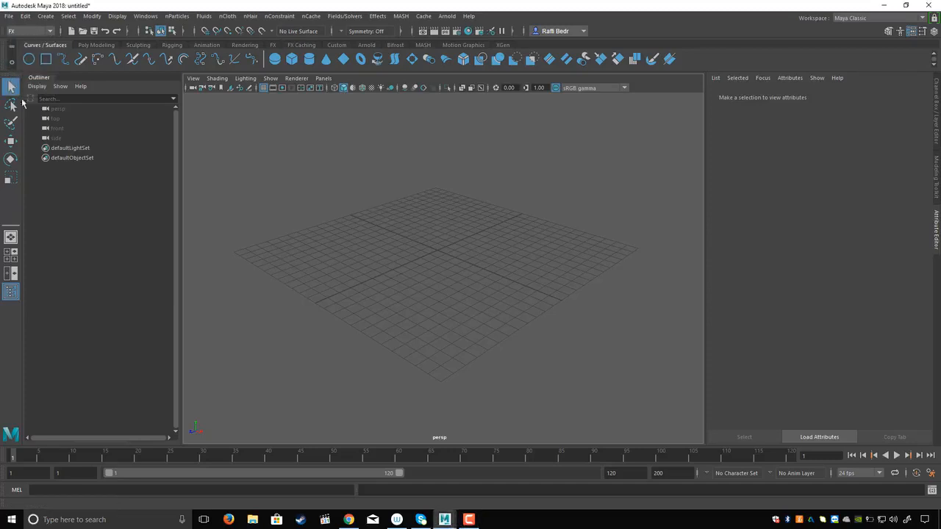
pyautogui.click(177, 16)
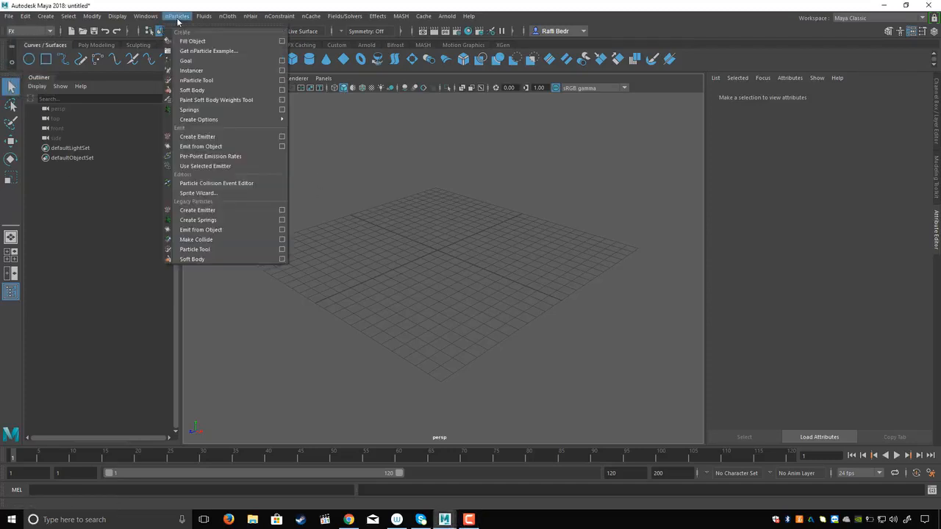
pyautogui.moveTo(205, 124)
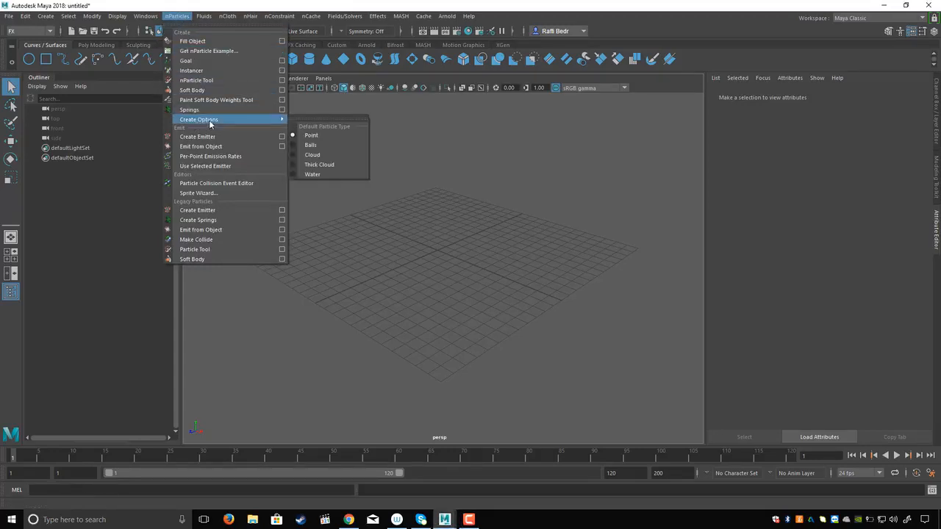
pyautogui.click(315, 146)
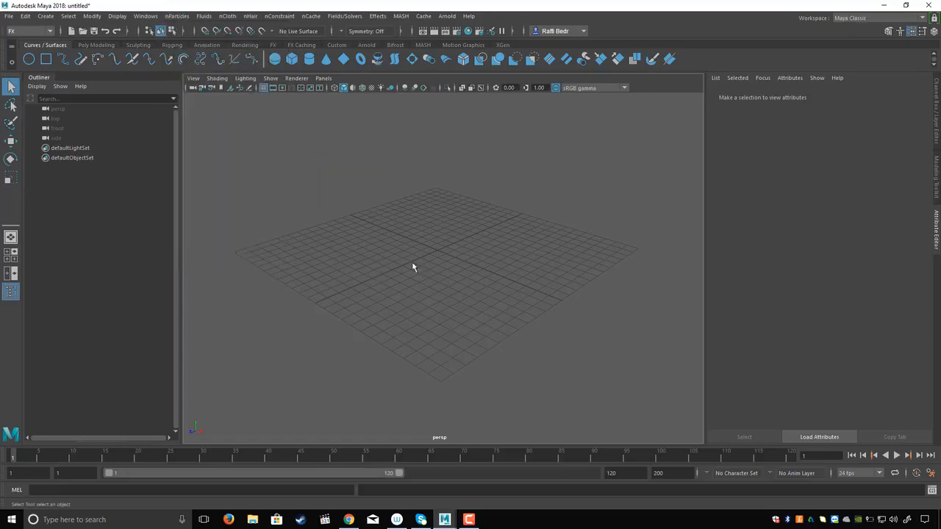
# Step: Create an nParticle emitter of type Omni, using the reset default emitter settings
pyautogui.click(176, 16)
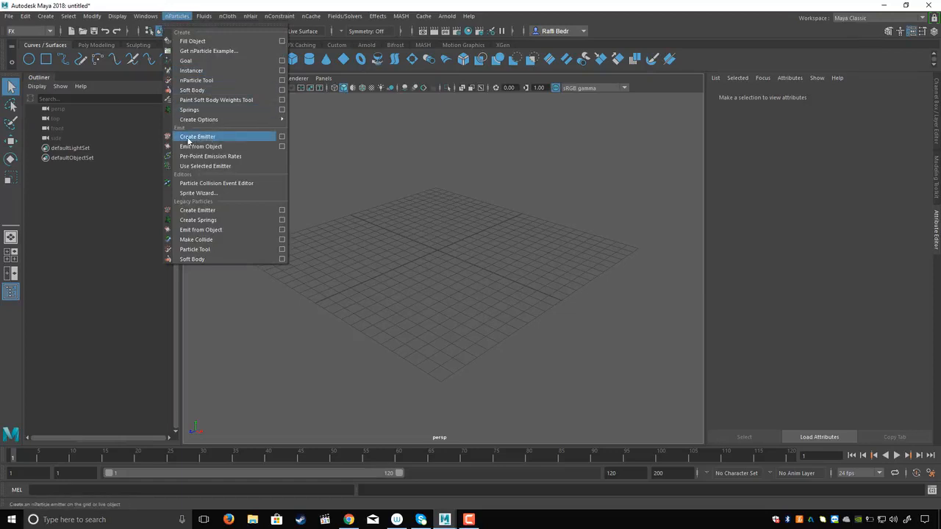
pyautogui.click(282, 137)
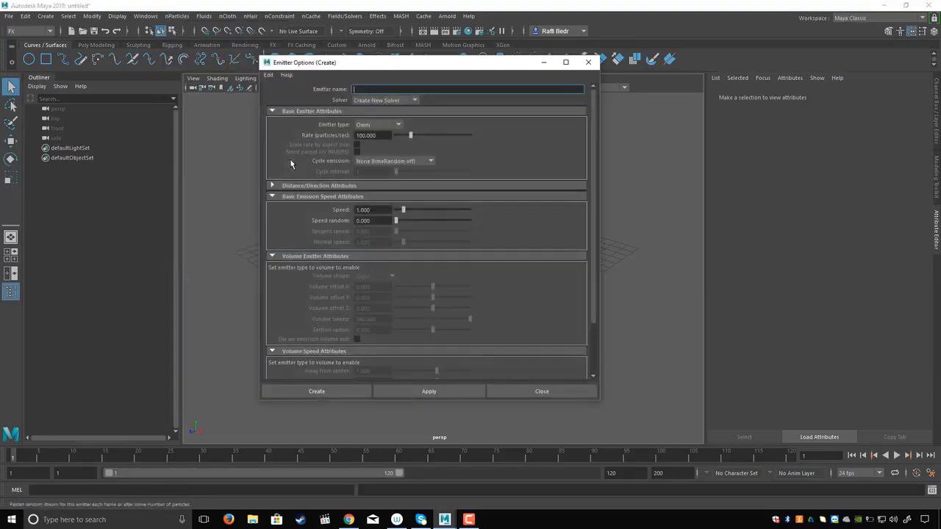
pyautogui.click(268, 75)
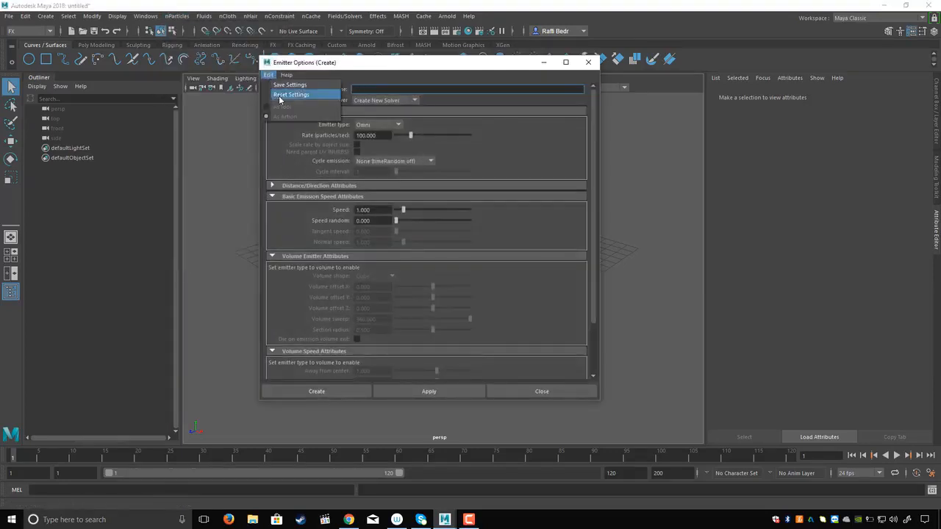
pyautogui.click(279, 96)
pyautogui.moveTo(354, 62); pyautogui.dragTo(344, 73)
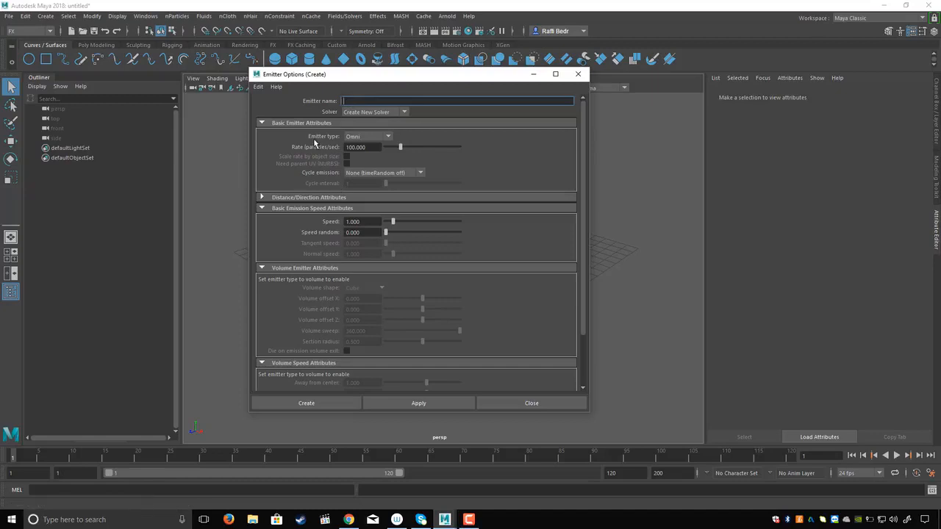
pyautogui.click(368, 138)
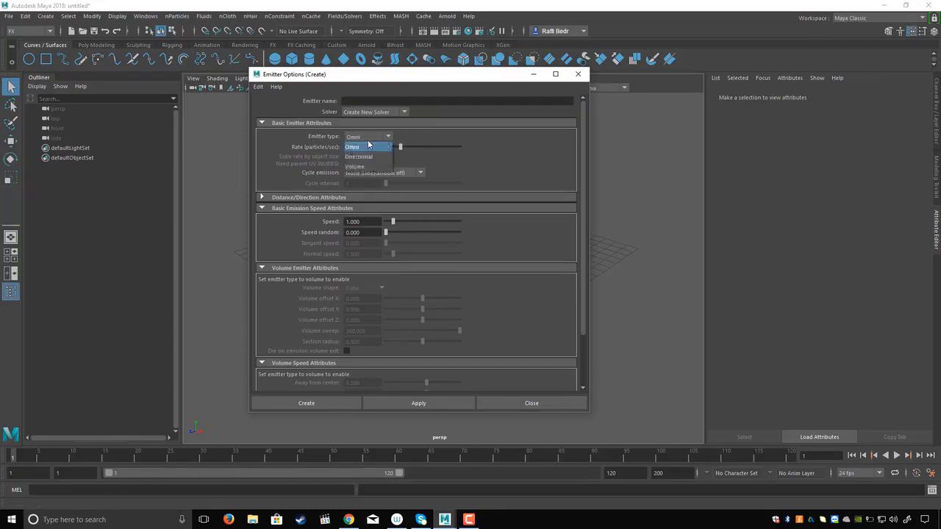
pyautogui.click(368, 146)
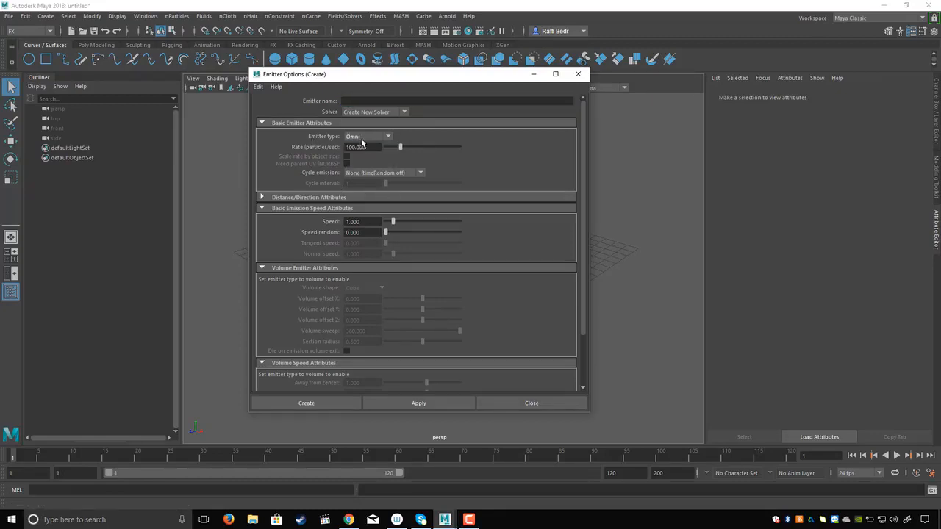
pyautogui.click(306, 404)
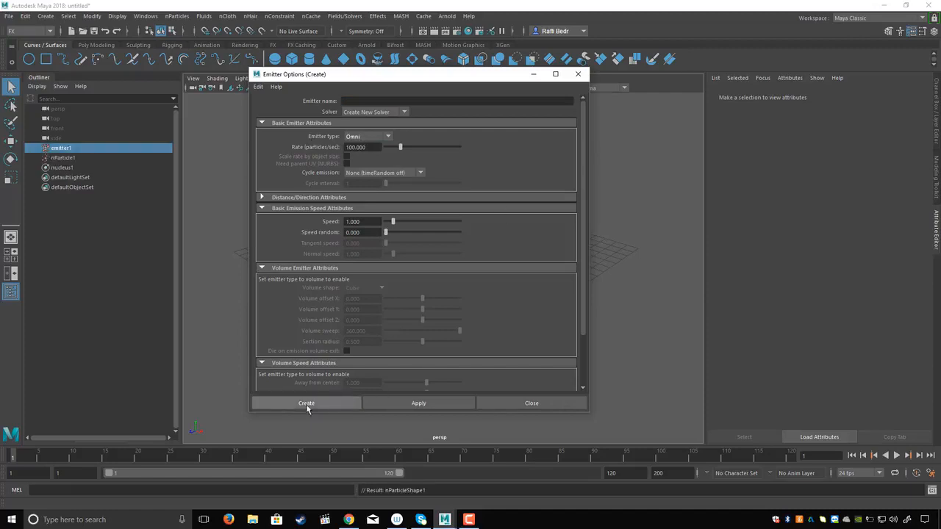
# Step: Inspect the attributes of the nParticle and nucleus nodes that belong to the new emitter
pyautogui.keyDown('alt'); pyautogui.moveTo(409, 296); pyautogui.dragTo(391, 305, button='middle'); pyautogui.keyUp('alt')
pyautogui.scroll(3, 390, 303)
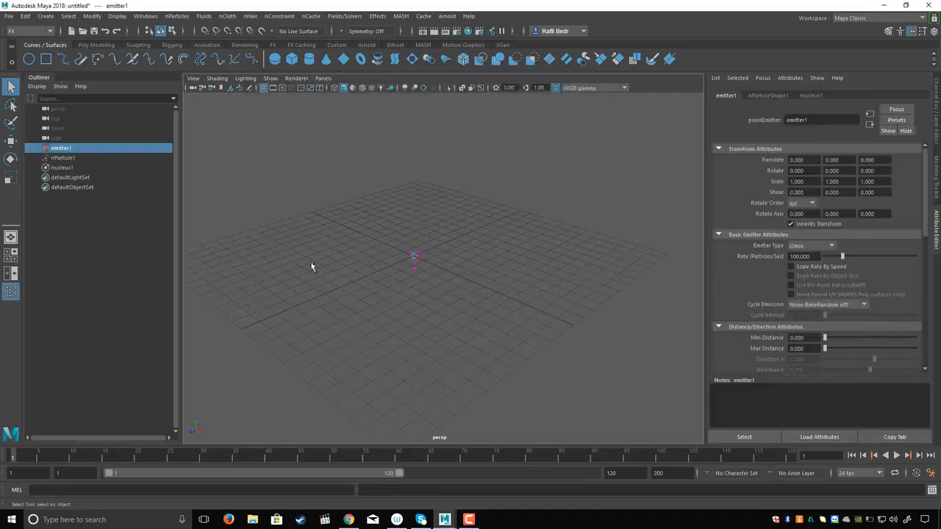
pyautogui.click(63, 158)
pyautogui.click(63, 169)
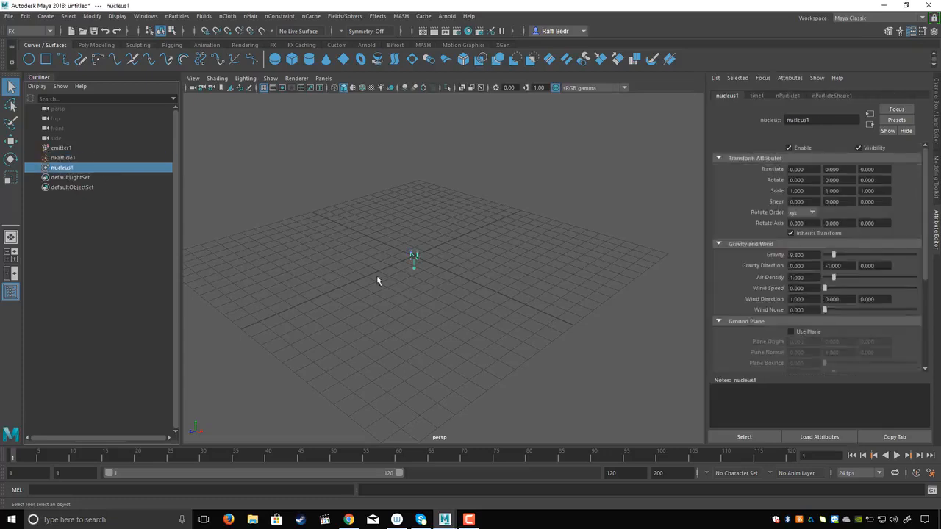
# Step: Play back the particle simulation and view the falling balls from another angle
pyautogui.scroll(1, 377, 281)
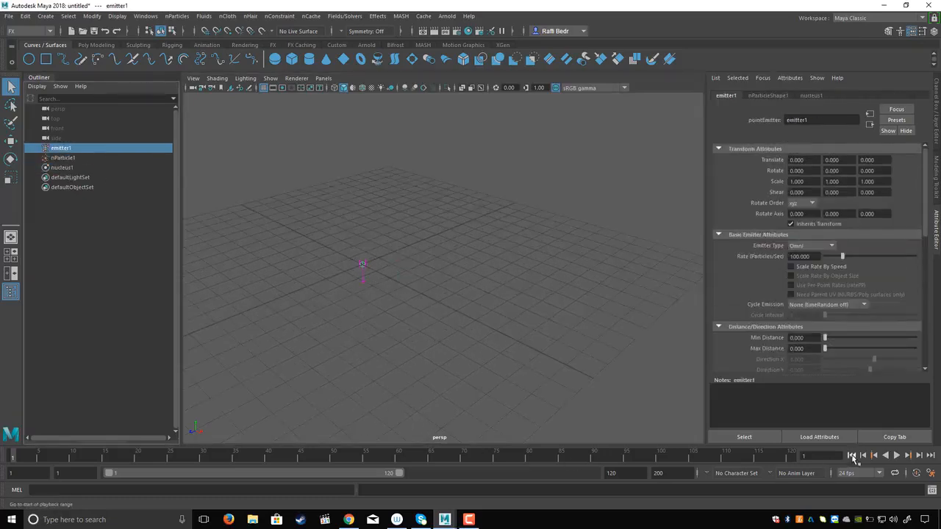
pyautogui.click(896, 456)
pyautogui.click(896, 457)
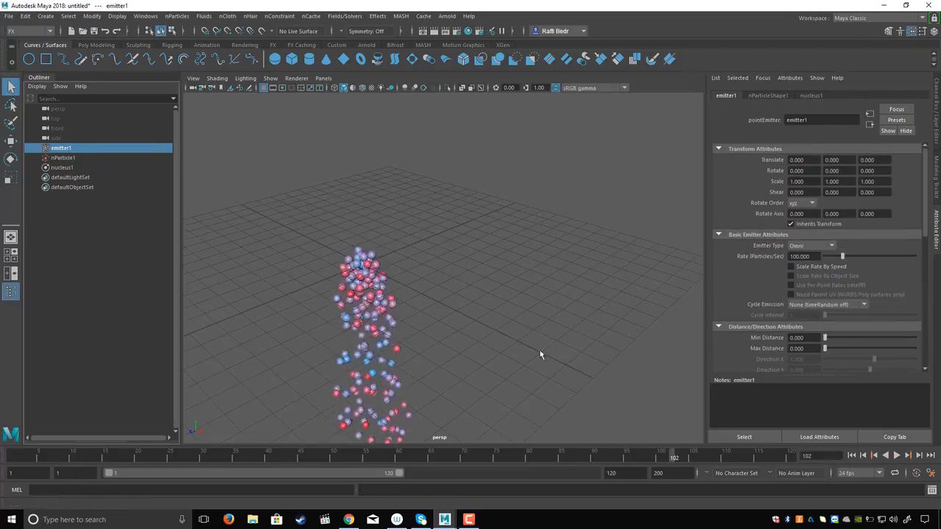
pyautogui.keyDown('alt'); pyautogui.moveTo(489, 336); pyautogui.dragTo(446, 283); pyautogui.keyUp('alt')
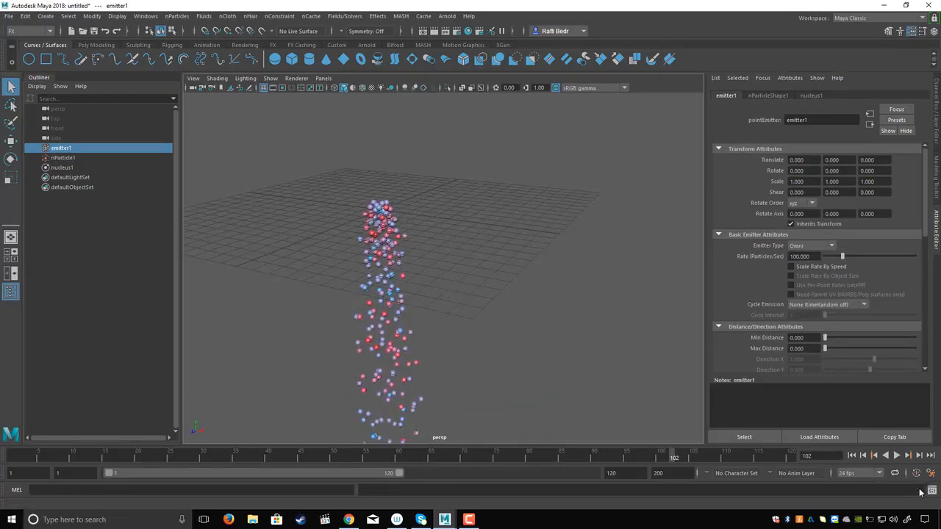
pyautogui.click(897, 456)
pyautogui.click(896, 457)
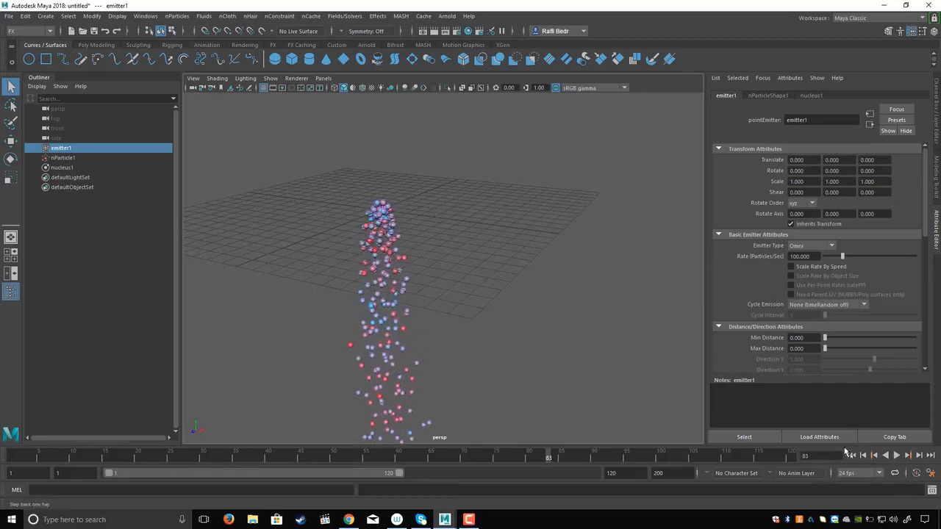
# Step: In the time slider preferences, set playback speed to Play every frame and max playback speed to 24 fps x 1, and save
pyautogui.click(883, 474)
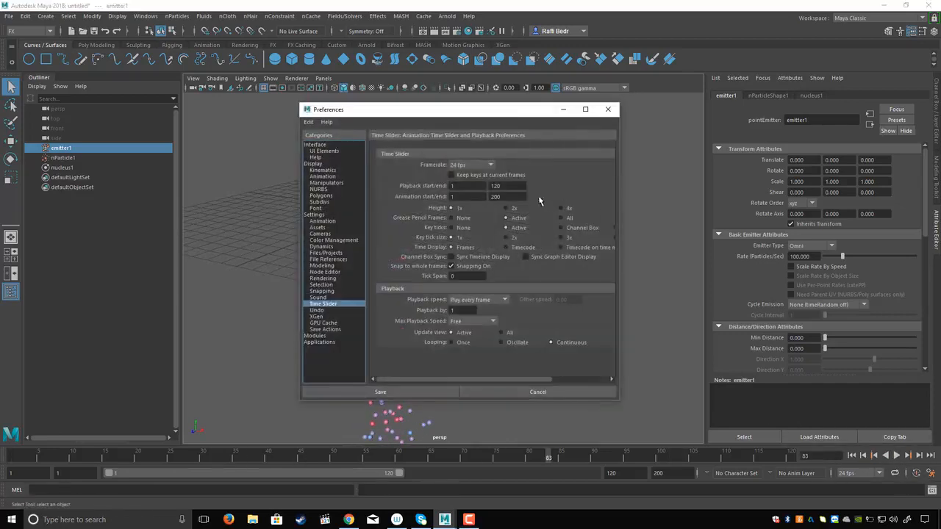
pyautogui.moveTo(515, 116); pyautogui.dragTo(492, 115)
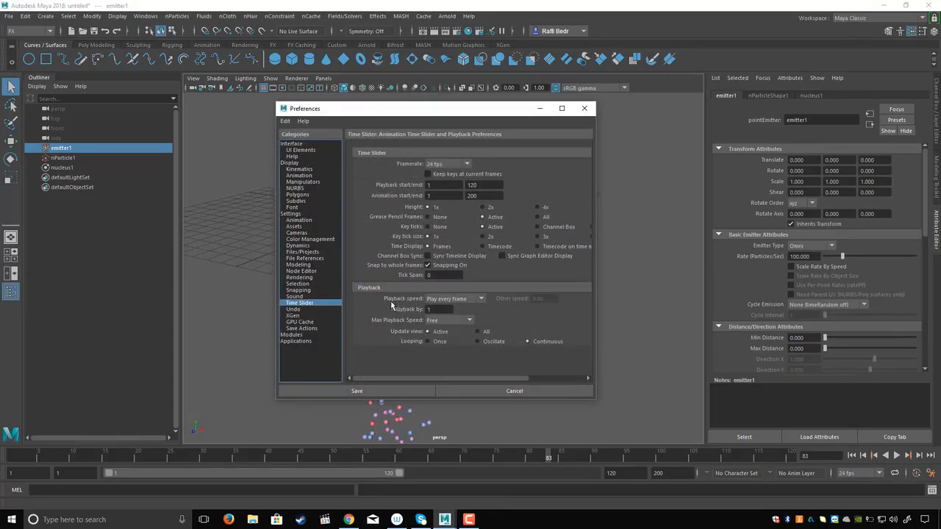
pyautogui.click(438, 300)
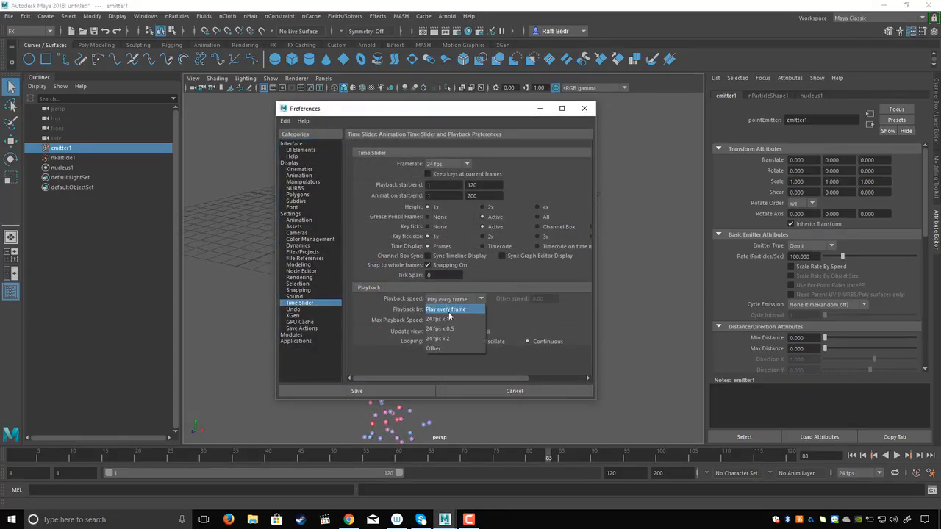
pyautogui.click(447, 310)
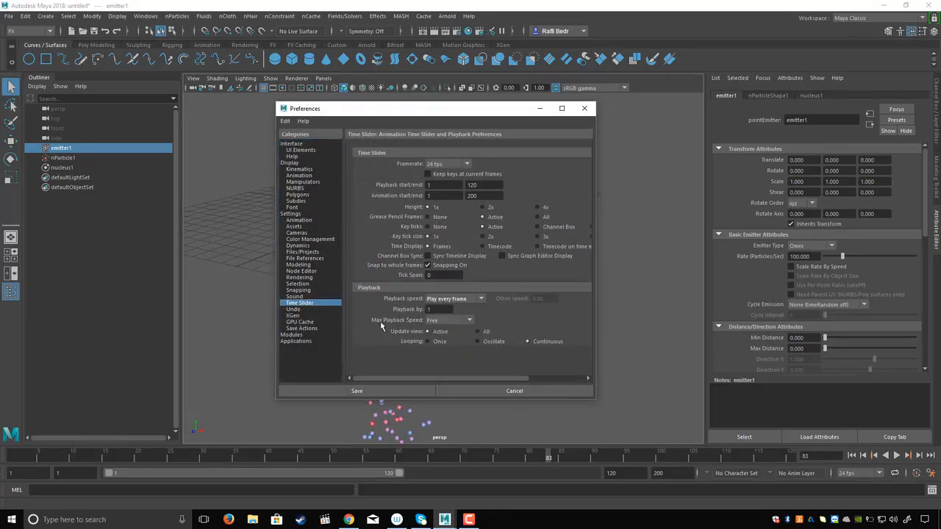
pyautogui.click(445, 321)
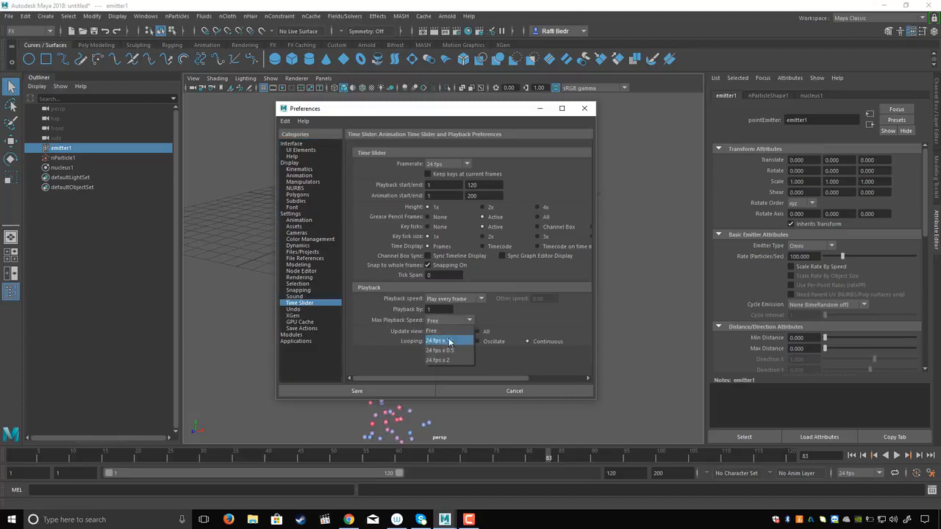
pyautogui.click(438, 341)
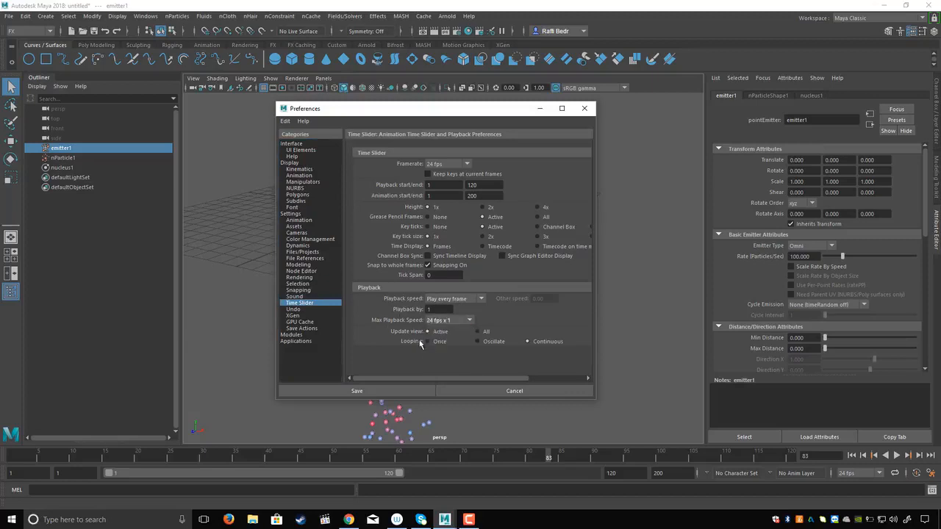
pyautogui.click(378, 390)
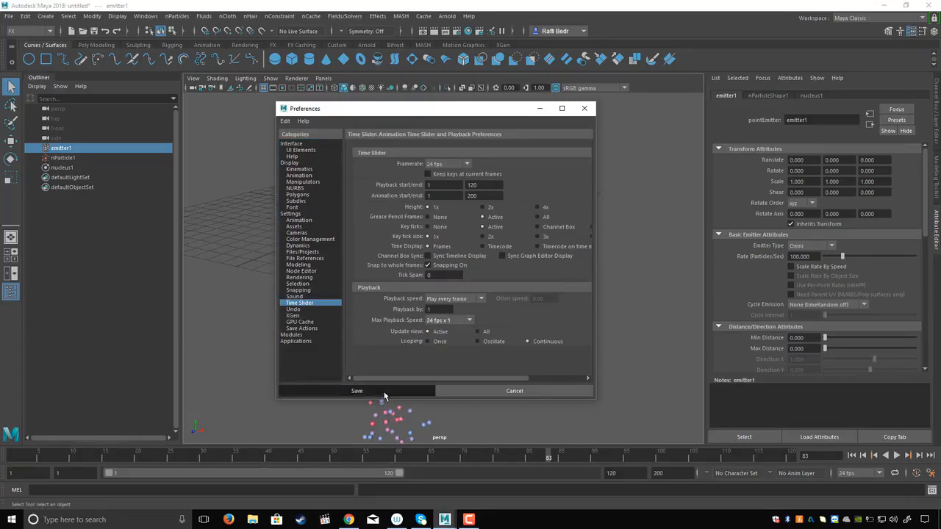
# Step: Replay the simulation from the first frame with the new playback settings, stop it and examine the particle stream
pyautogui.click(851, 455)
pyautogui.click(895, 455)
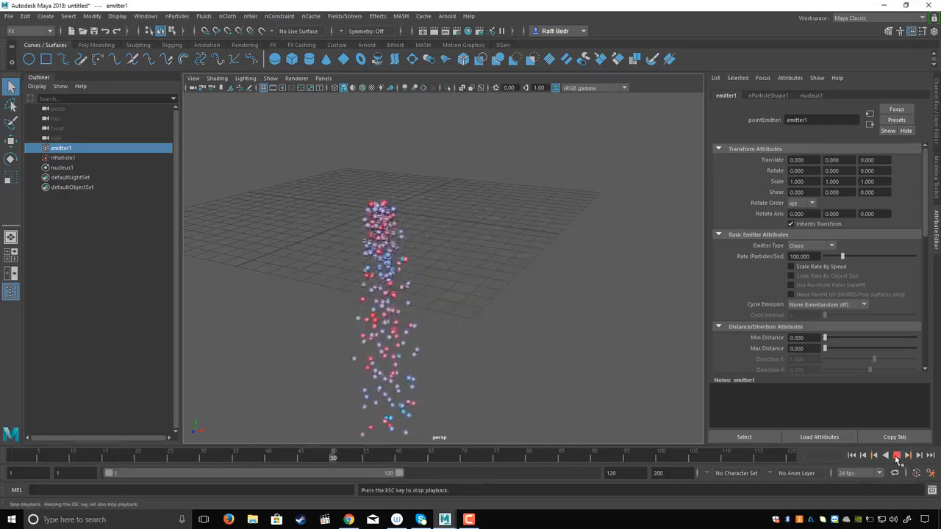
pyautogui.press('Escape')
pyautogui.keyDown('alt'); pyautogui.moveTo(413, 271); pyautogui.dragTo(467, 300); pyautogui.keyUp('alt')
pyautogui.scroll(2, 423, 287)
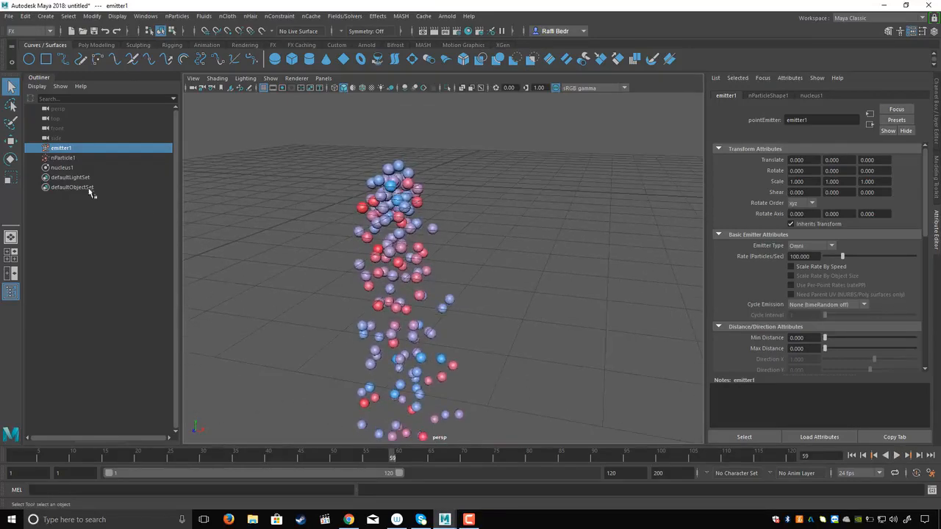
# Step: Set the gravity of the nucleus solver to 0
pyautogui.click(61, 168)
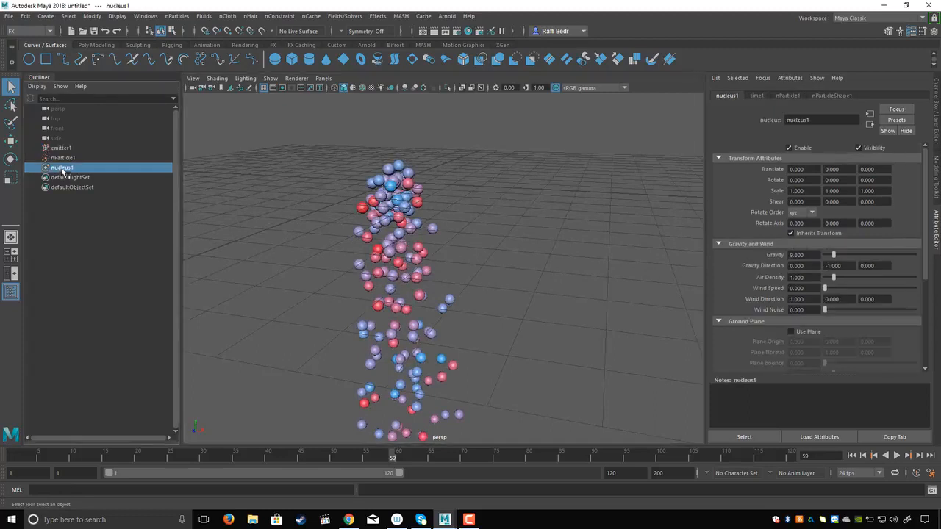
pyautogui.keyDown('alt'); pyautogui.moveTo(440, 306); pyautogui.dragTo(410, 279); pyautogui.keyUp('alt')
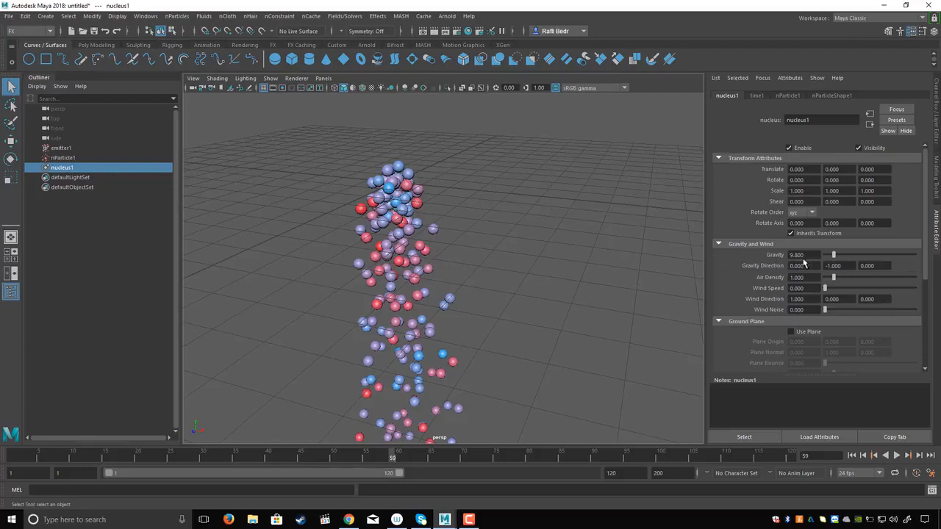
pyautogui.moveTo(807, 256); pyautogui.dragTo(765, 259)
pyautogui.press('Return')
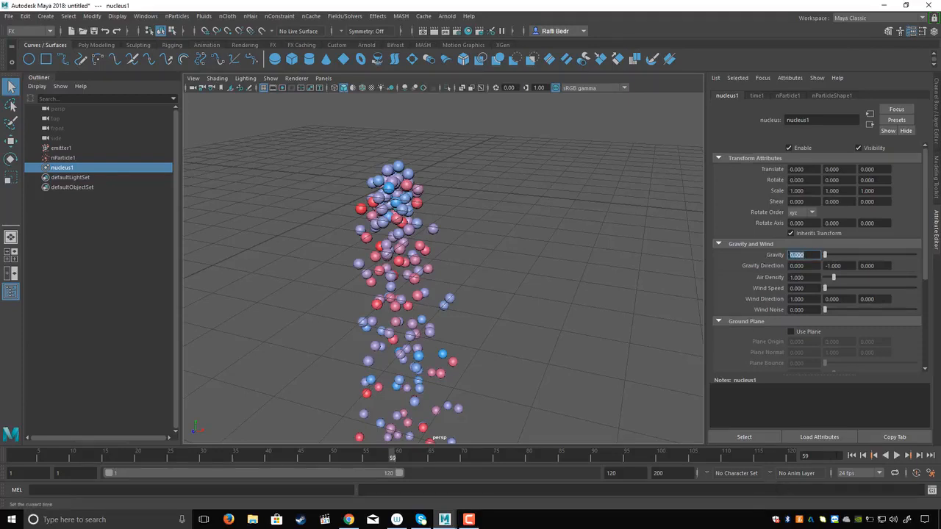
# Step: Rewind to the start and play the simulation to check how the particles spread without gravity
pyautogui.click(851, 454)
pyautogui.click(896, 455)
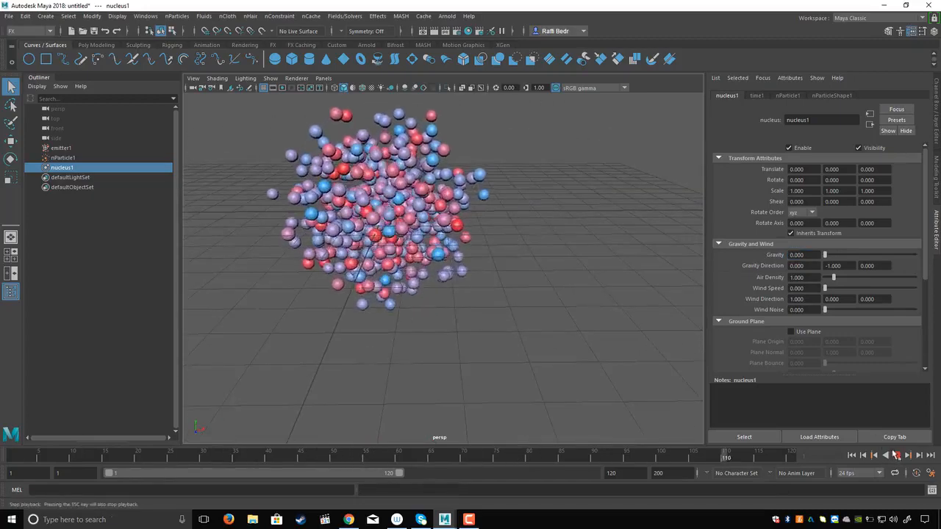
pyautogui.keyDown('alt'); pyautogui.moveTo(505, 330); pyautogui.dragTo(340, 232); pyautogui.keyUp('alt')
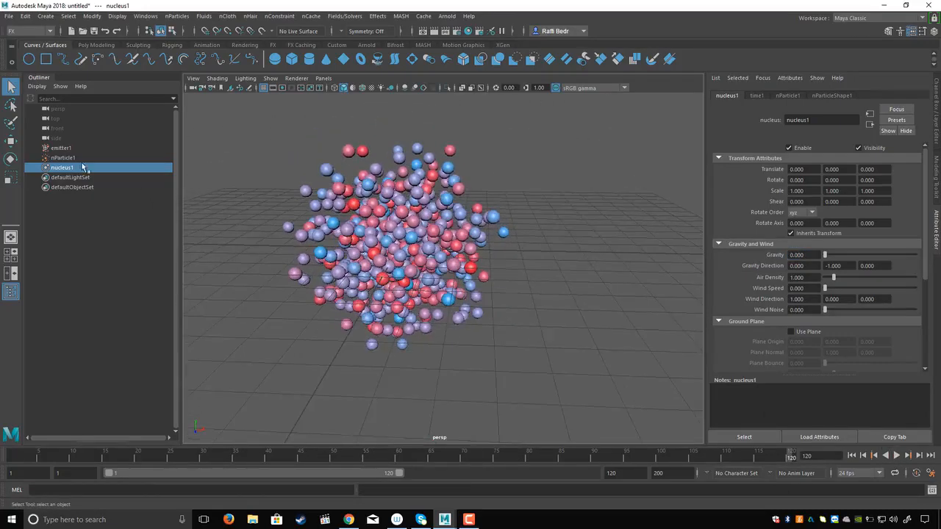
# Step: Select the nParticle object and expand the Shading attributes of its shape node
pyautogui.click(63, 158)
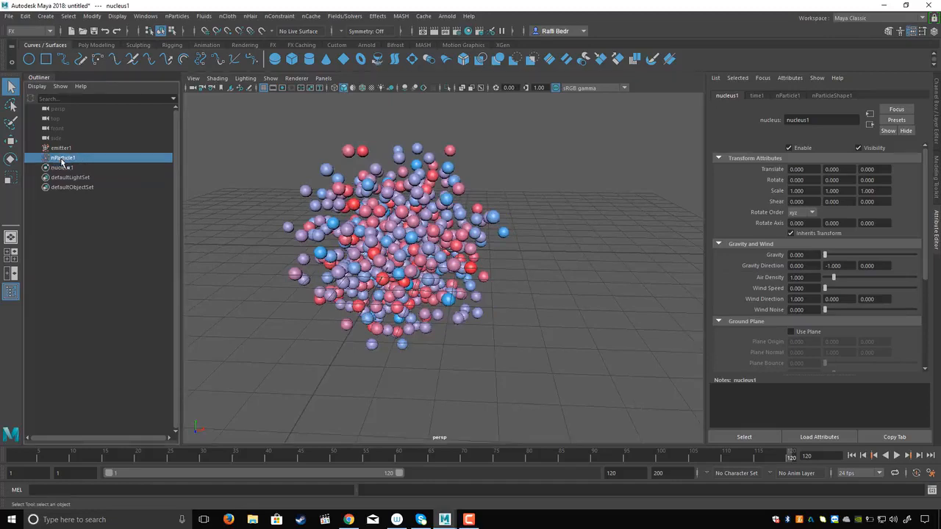
pyautogui.keyDown('alt'); pyautogui.moveTo(387, 241); pyautogui.dragTo(379, 219); pyautogui.keyUp('alt')
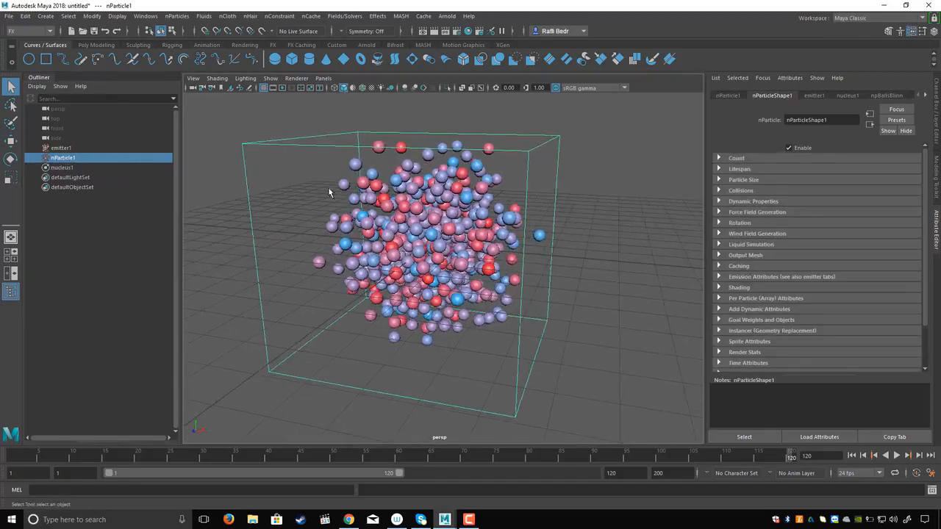
pyautogui.keyDown('alt'); pyautogui.moveTo(328, 191); pyautogui.dragTo(311, 198); pyautogui.keyUp('alt')
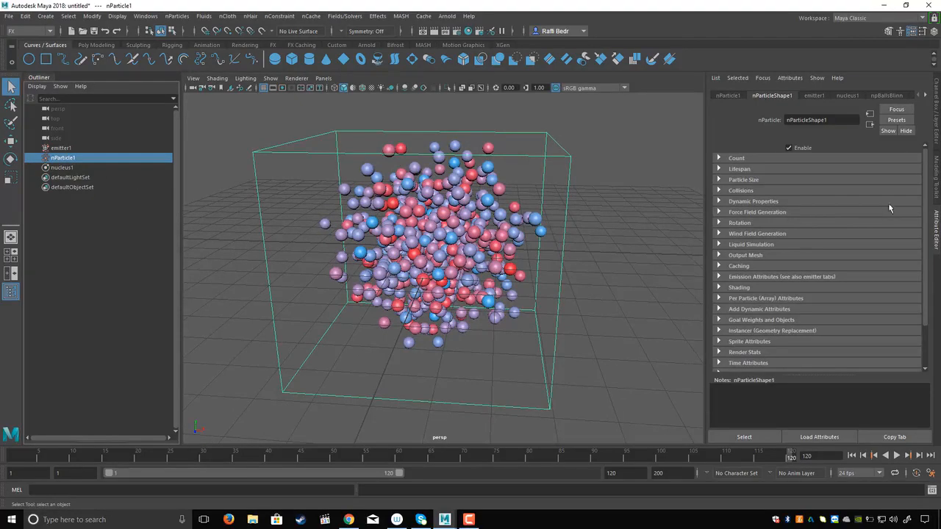
pyautogui.moveTo(925, 179); pyautogui.dragTo(919, 231)
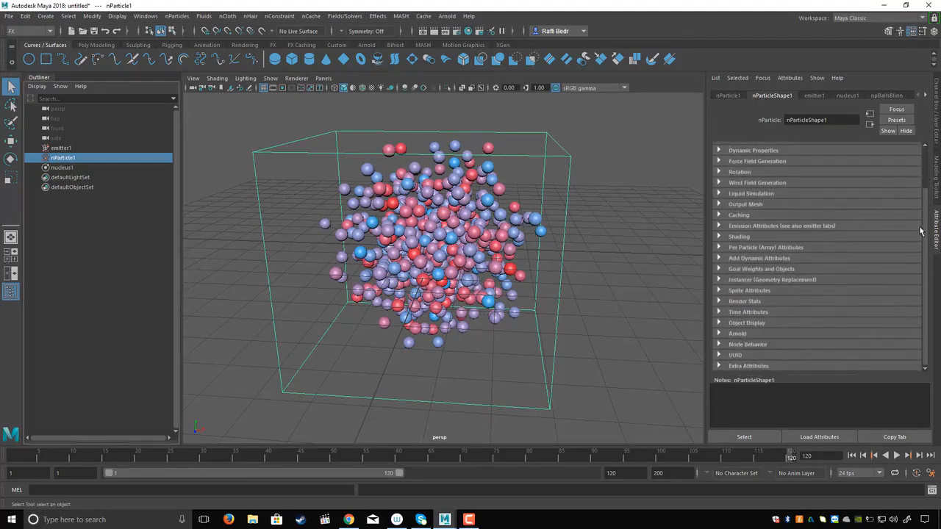
pyautogui.click(738, 236)
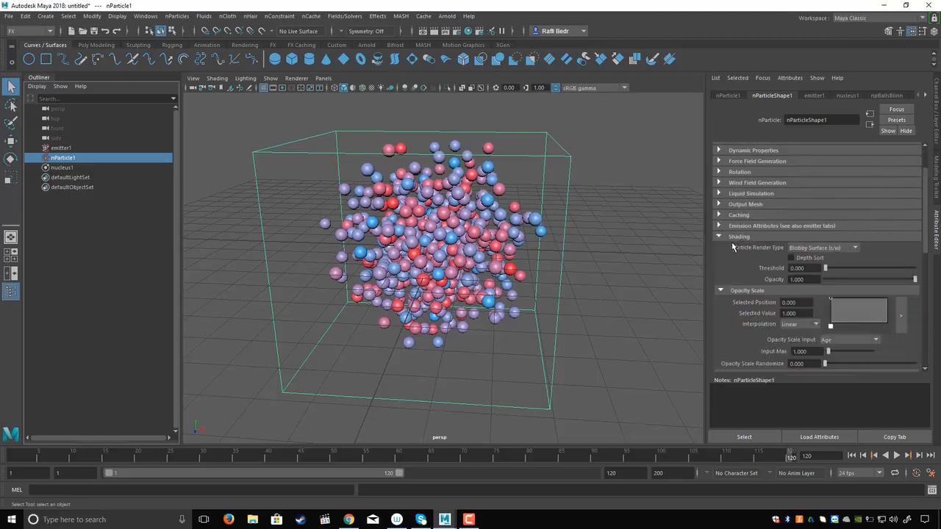
# Step: Try the Points, Spheres and MultiPoint render types on the particles and compare their look in the viewport
pyautogui.click(809, 251)
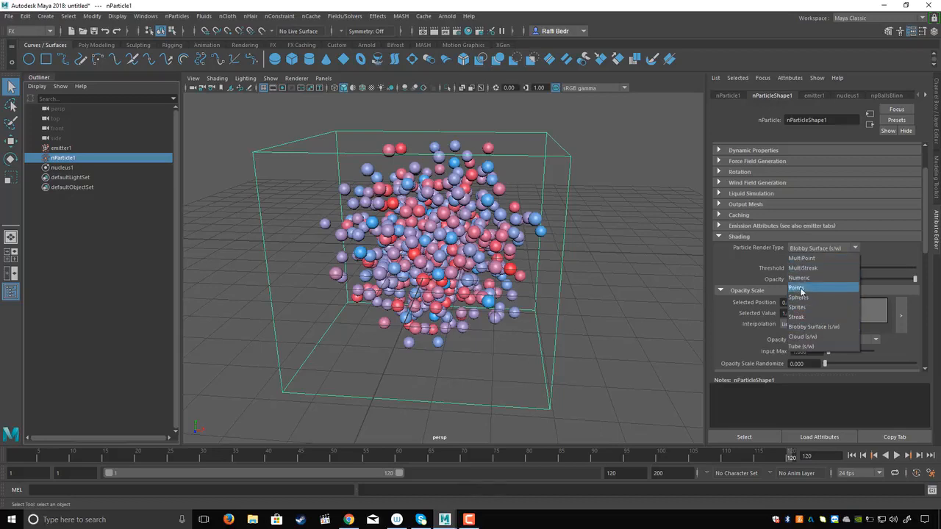
pyautogui.click(797, 288)
pyautogui.click(794, 250)
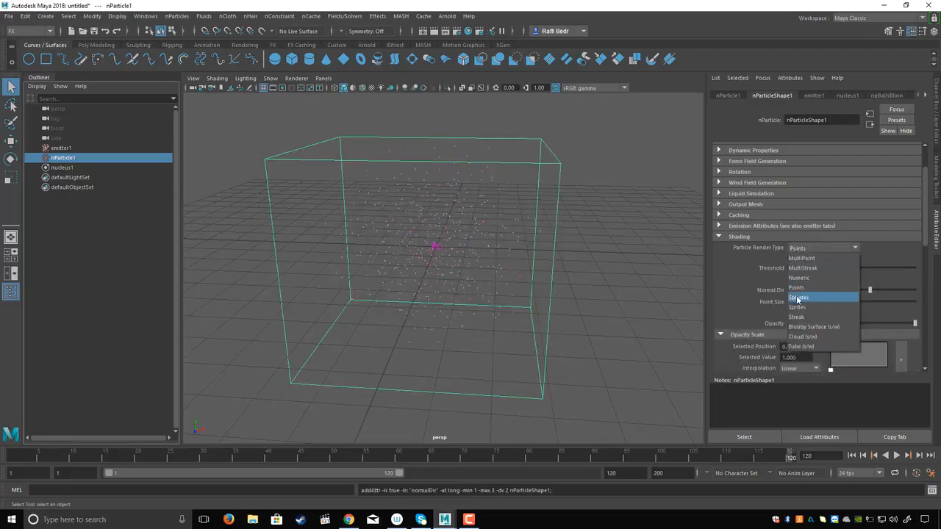
pyautogui.click(798, 300)
pyautogui.click(794, 250)
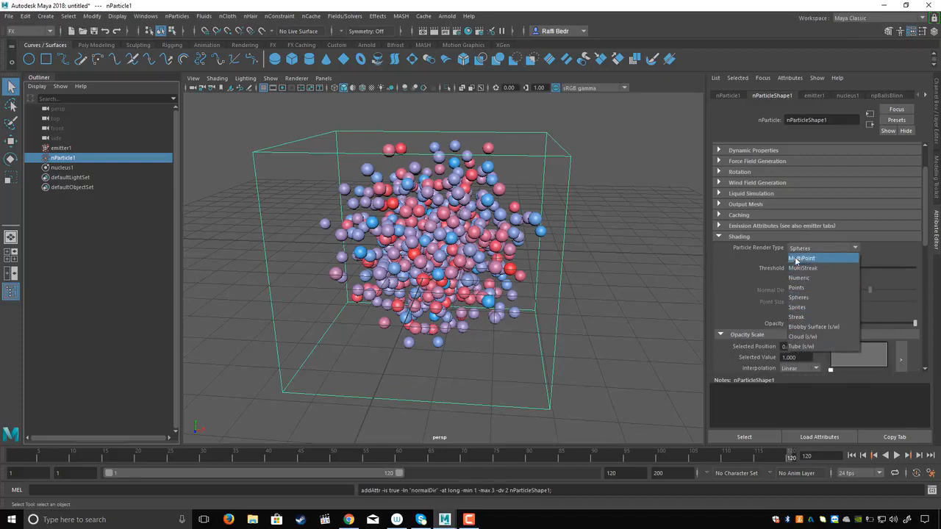
pyautogui.click(803, 263)
pyautogui.scroll(1, 495, 235)
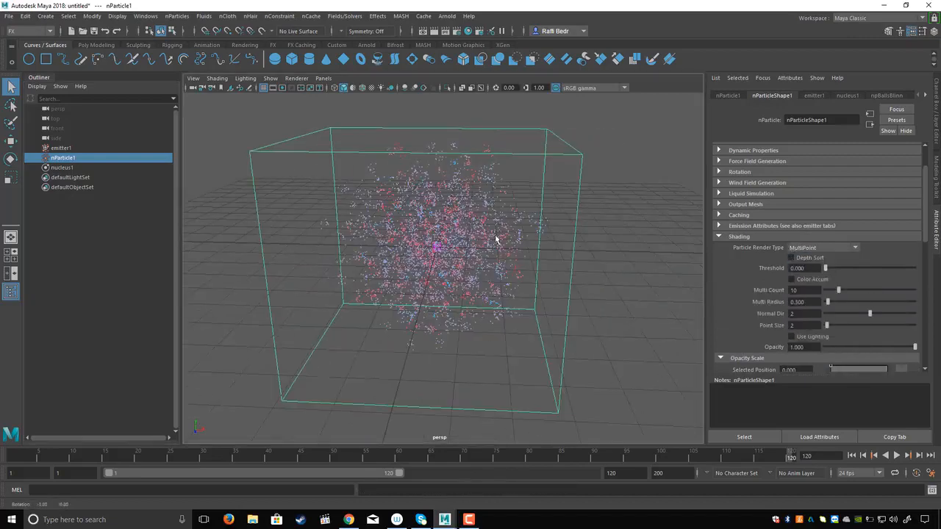
# Step: Set the particle render type to Spheres and inspect the particles from another angle
pyautogui.click(811, 249)
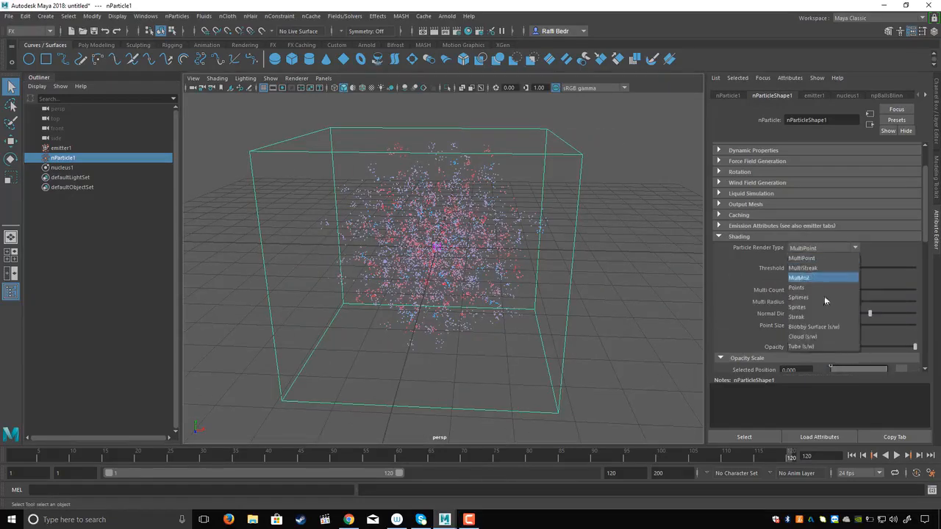
pyautogui.click(801, 297)
pyautogui.moveTo(592, 256)
pyautogui.keyDown('alt'); pyautogui.mouseDown()
pyautogui.moveTo(565, 243)
pyautogui.moveTo(527, 243)
pyautogui.moveTo(551, 252)
pyautogui.moveTo(514, 247)
pyautogui.mouseUp(); pyautogui.keyUp('alt')
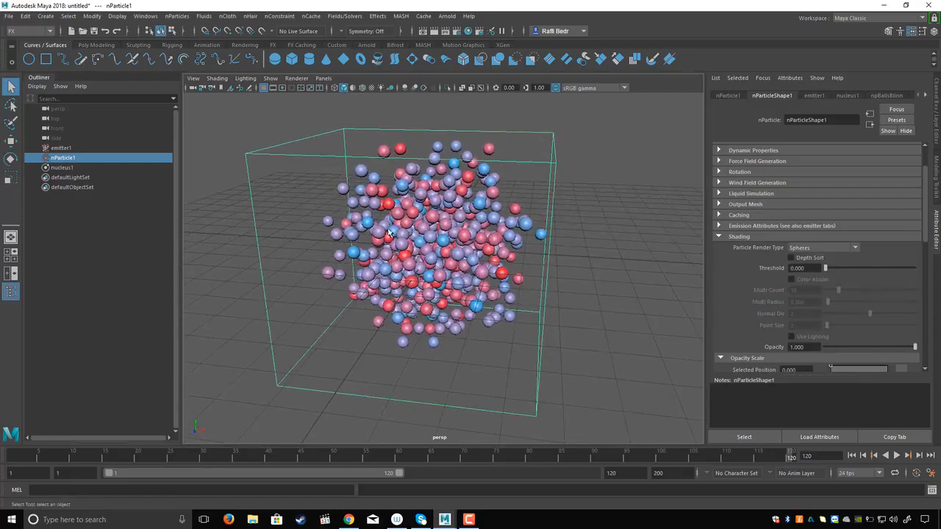
# Step: Set the emission rate of emitter1 to 50 particles per second
pyautogui.click(62, 149)
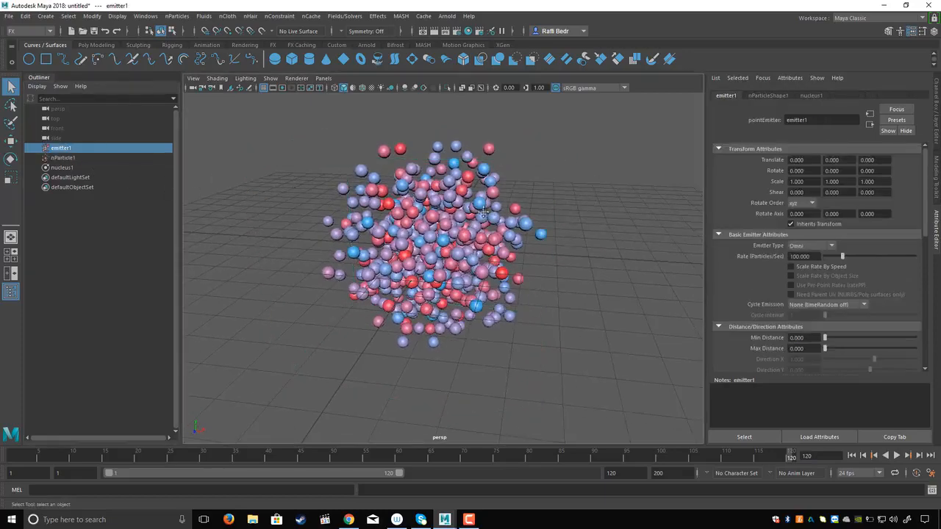
pyautogui.scroll(-3, 773, 213)
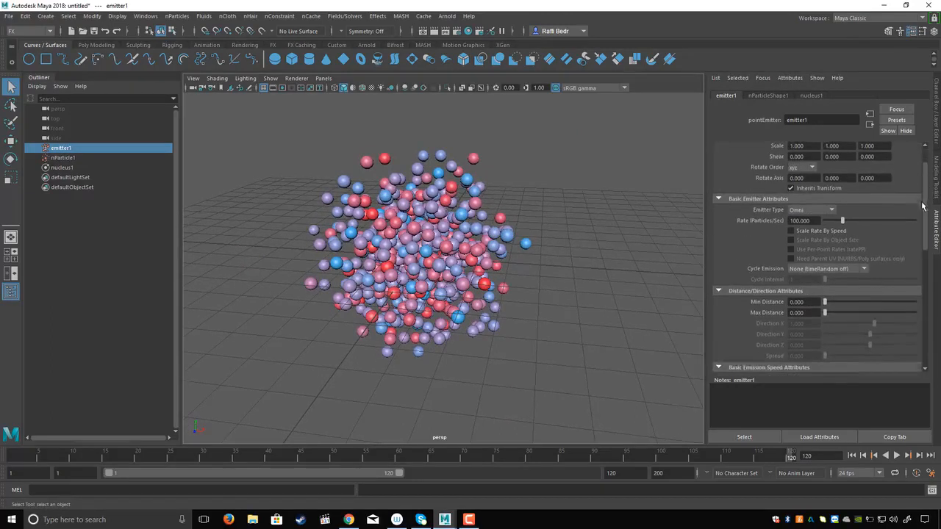
pyautogui.doubleClick(804, 209)
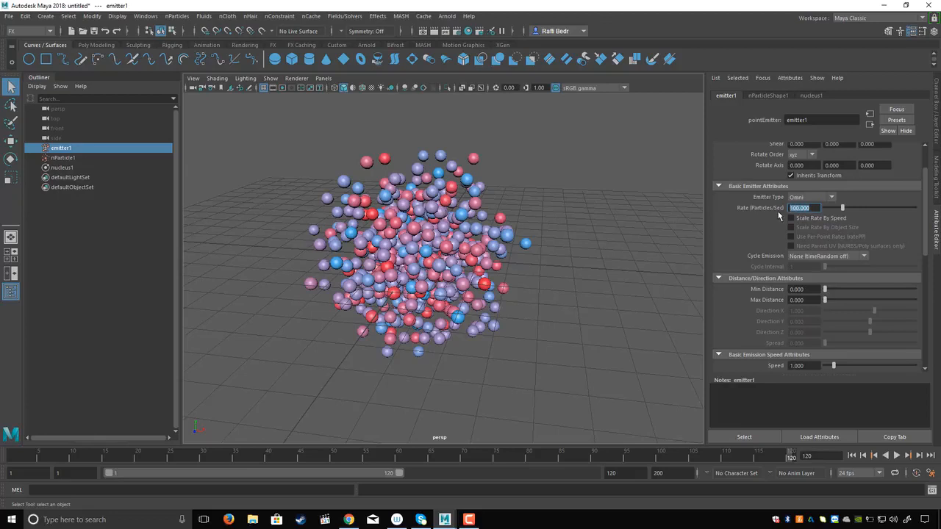
pyautogui.write('50')
pyautogui.press('Return')
# Step: Play the simulation from the first frame to check the new emission rate, stop it and rewind
pyautogui.click(852, 455)
pyautogui.click(896, 455)
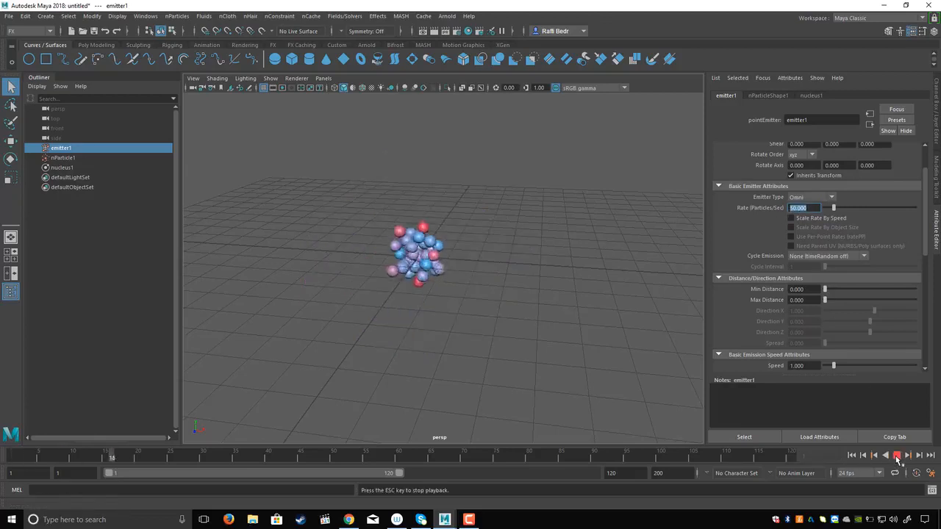
pyautogui.click(896, 455)
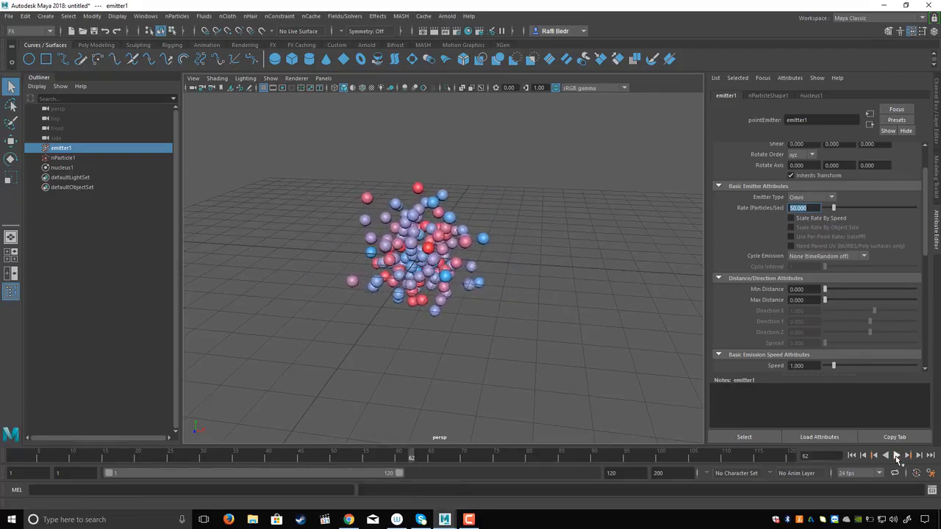
pyautogui.click(852, 455)
# Step: Set the emitter's basic emission speed to 5 and play the simulation
pyautogui.scroll(-3, 760, 296)
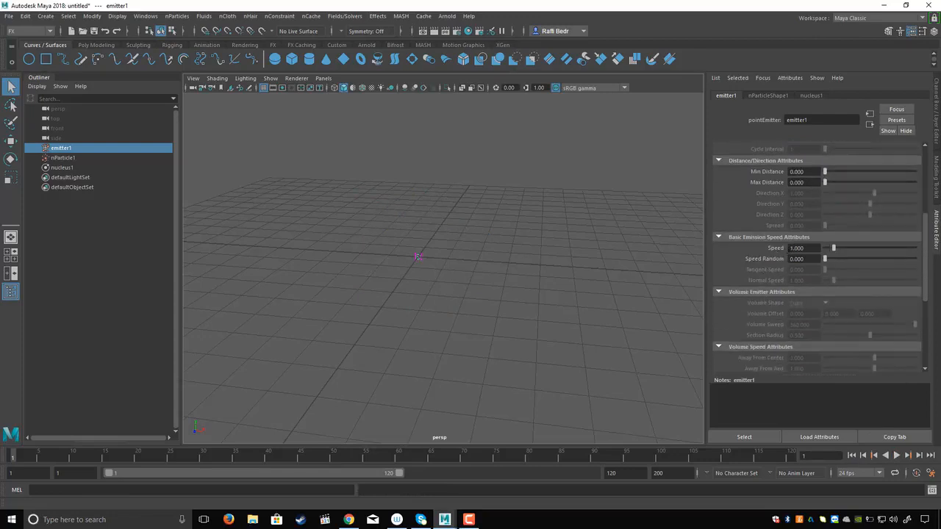
pyautogui.click(809, 249)
pyautogui.write('5')
pyautogui.press('Return')
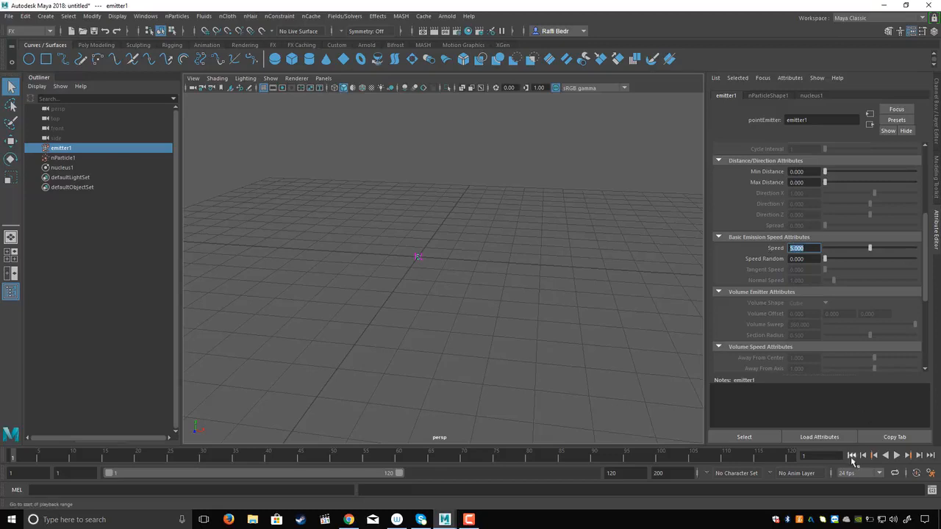
pyautogui.click(897, 455)
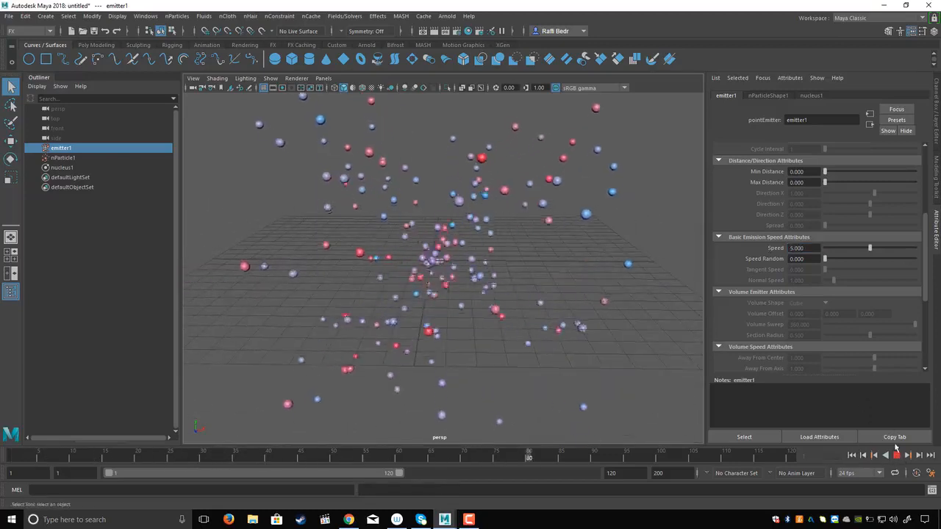
# Step: Set the emitter's Speed Random to 0.5, watch the varied particle speeds and return to the first frame
pyautogui.click(799, 258)
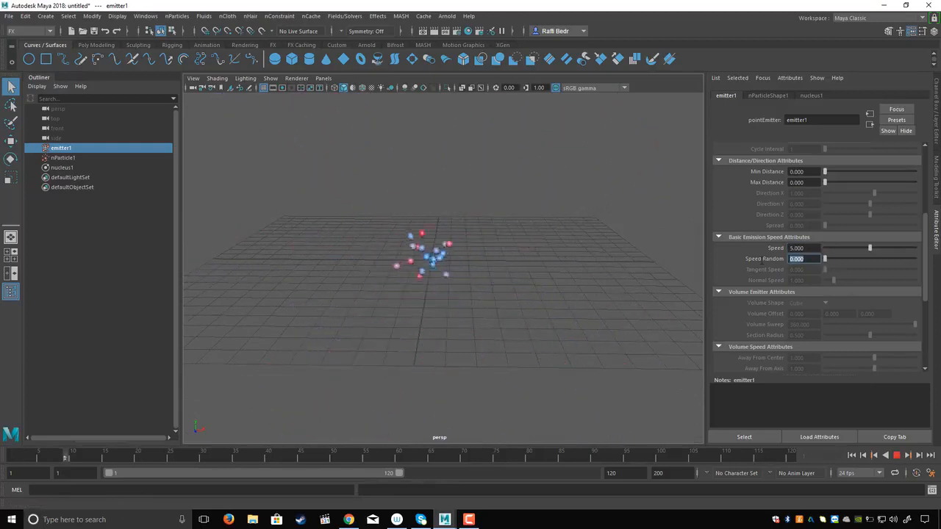
pyautogui.write('0.5')
pyautogui.press('Return')
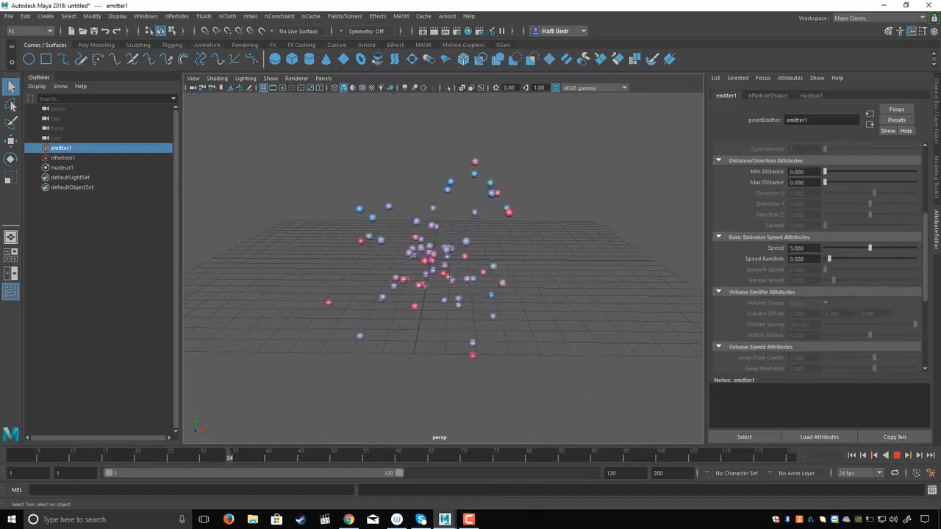
pyautogui.click(851, 456)
# Step: Change the emitter type to Volume and look at the resulting emitter in the viewport
pyautogui.scroll(-5, 764, 353)
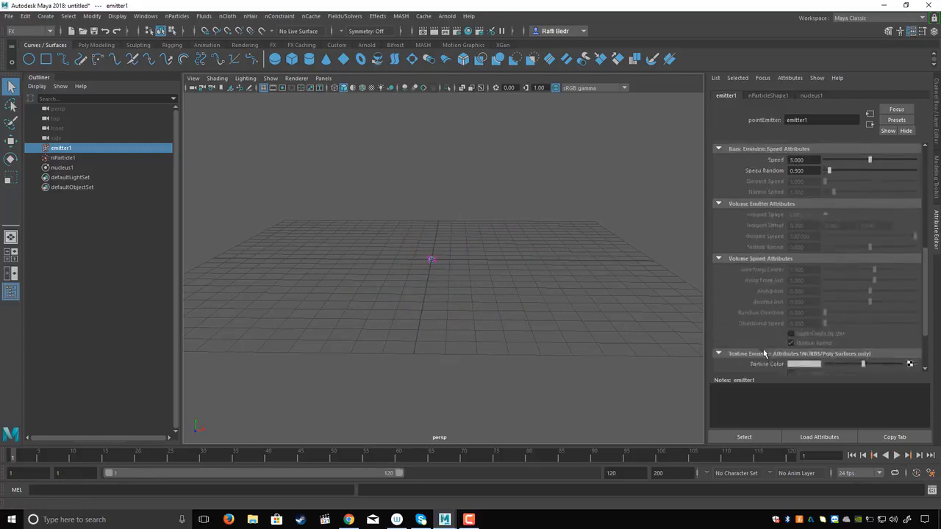
pyautogui.scroll(6, 754, 339)
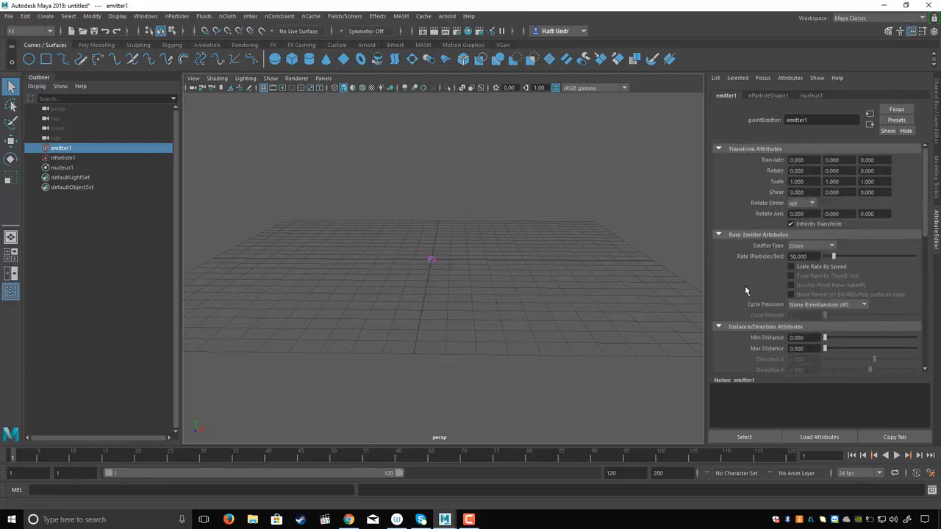
pyautogui.click(812, 245)
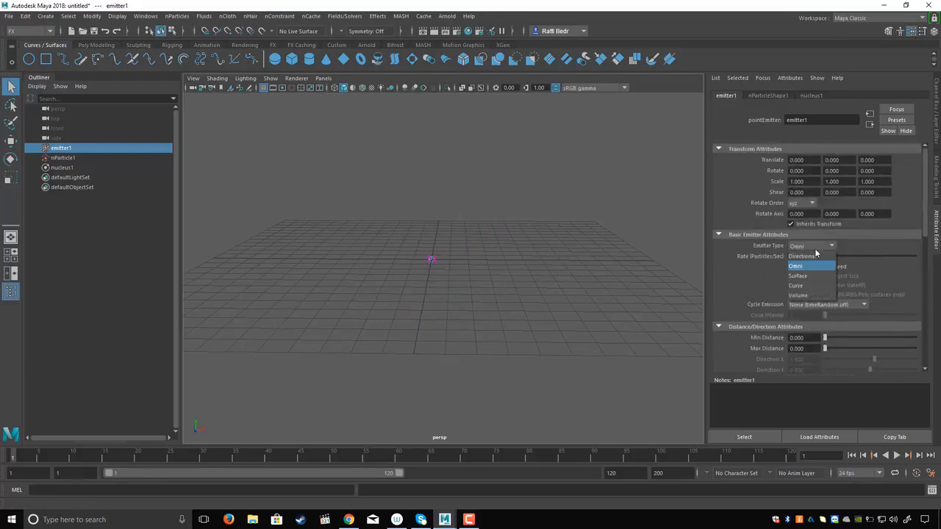
pyautogui.click(800, 295)
pyautogui.moveTo(434, 234)
pyautogui.keyDown('alt'); pyautogui.mouseDown()
pyautogui.moveTo(478, 236)
pyautogui.moveTo(420, 242)
pyautogui.moveTo(434, 234)
pyautogui.mouseUp(); pyautogui.keyUp('alt')
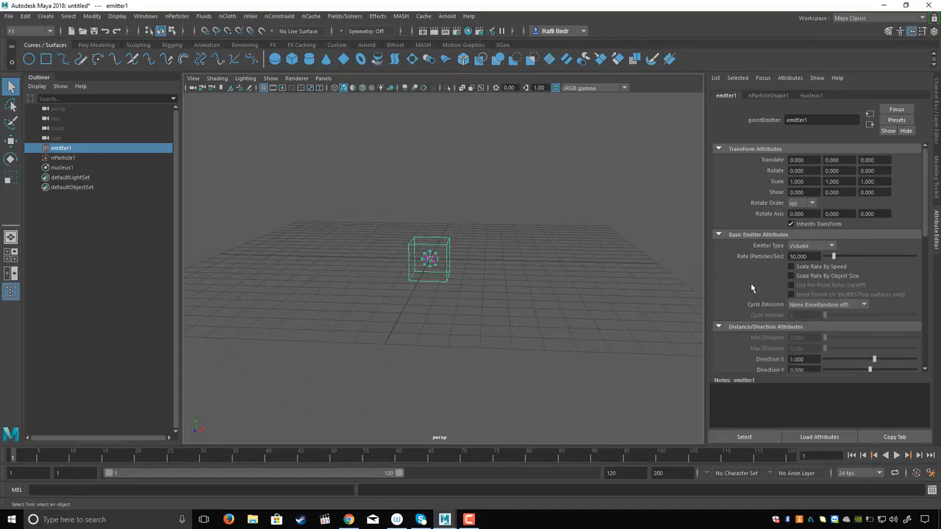
# Step: Try the Sphere, Cylinder and Cone volume shapes on the emitter while watching the emission
pyautogui.scroll(-7, 750, 283)
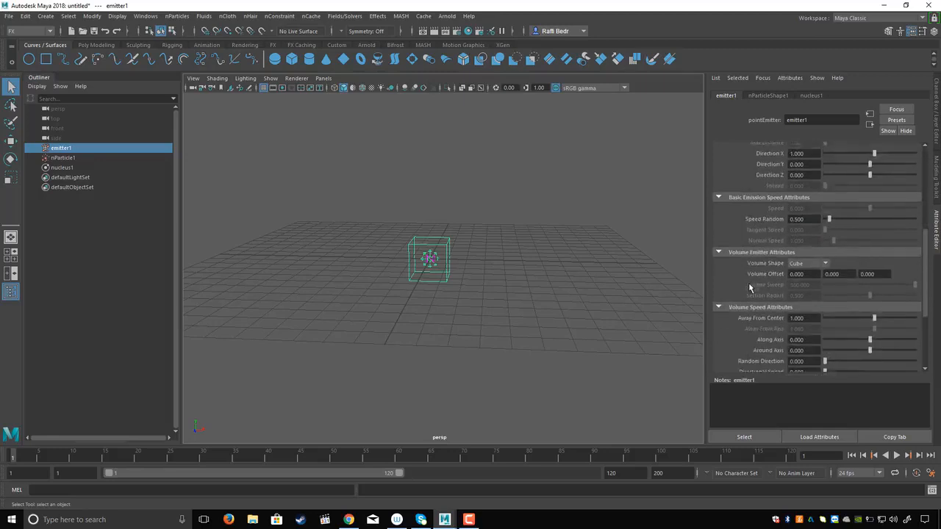
pyautogui.scroll(-1, 753, 283)
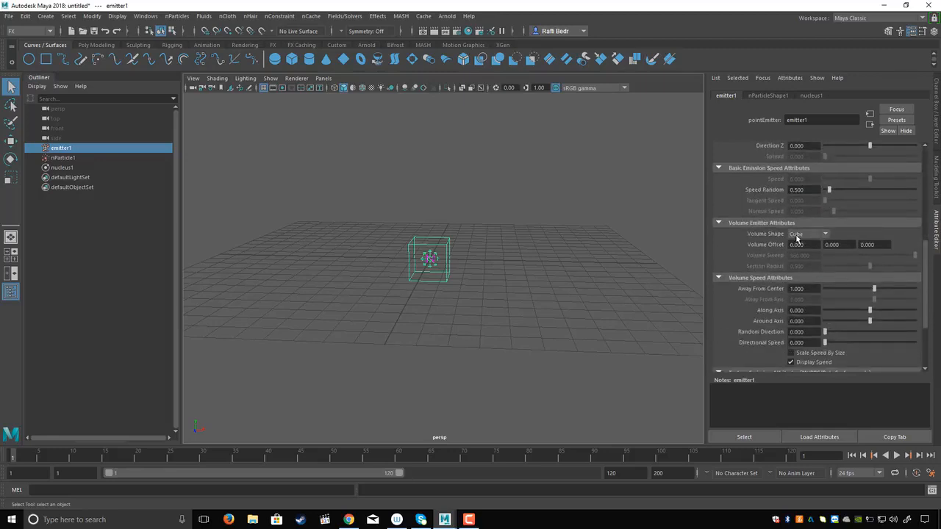
pyautogui.click(799, 235)
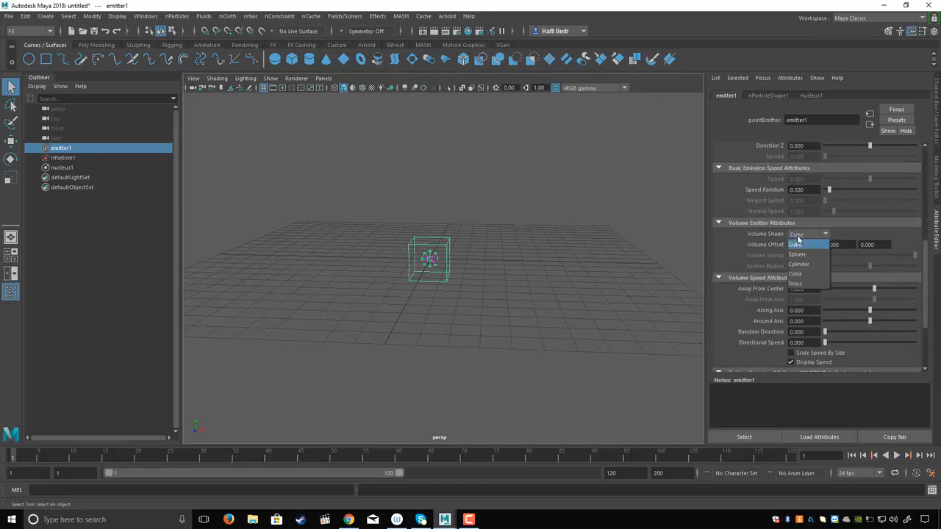
pyautogui.click(800, 255)
pyautogui.click(808, 235)
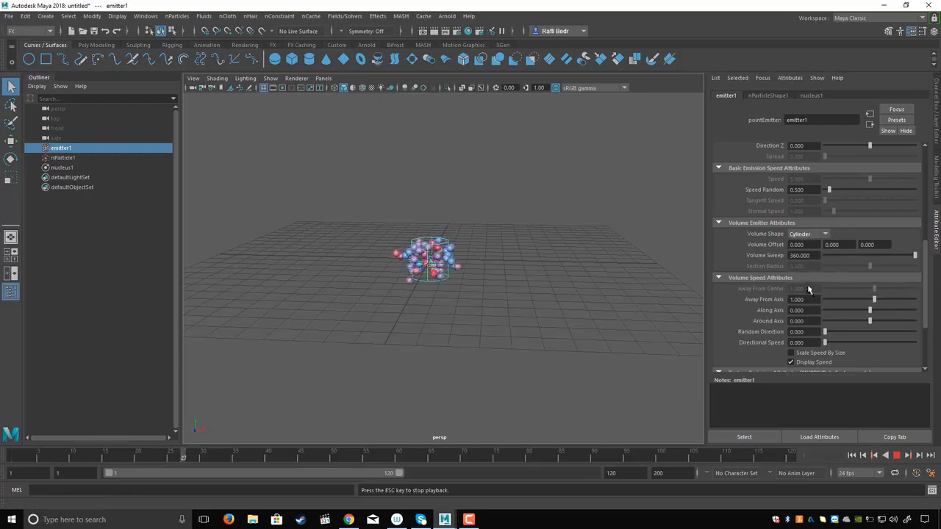
pyautogui.click(805, 234)
pyautogui.click(799, 274)
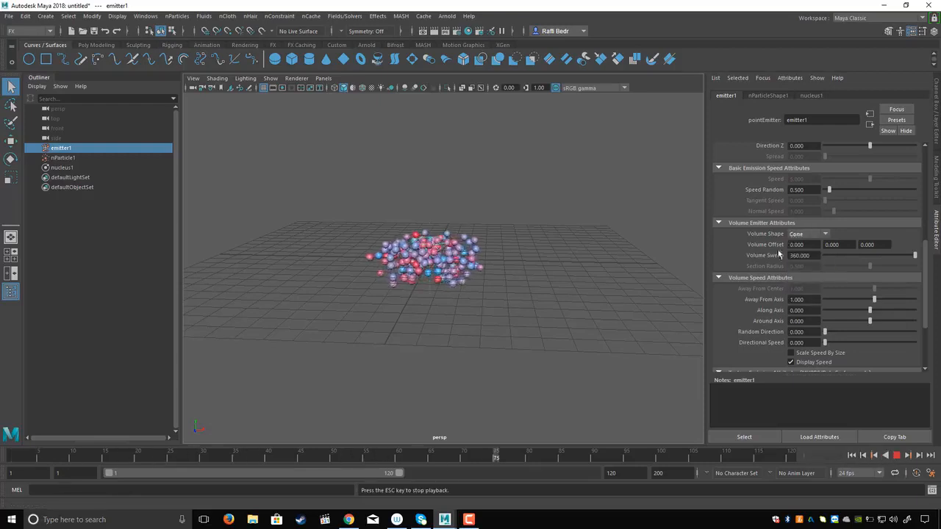
# Step: Set the emitter's volume shape to Torus, replay the simulation to inspect the emission up close, and rewind
pyautogui.click(807, 234)
pyautogui.click(797, 283)
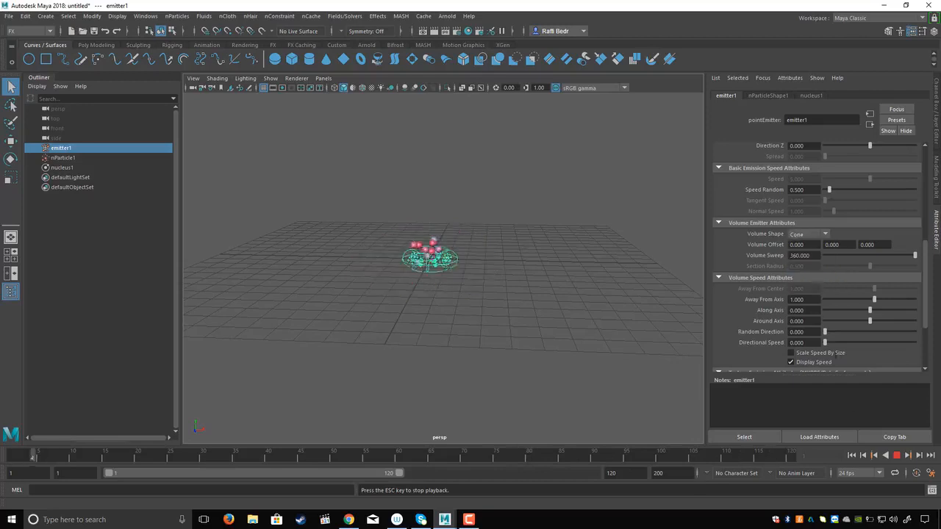
pyautogui.click(851, 455)
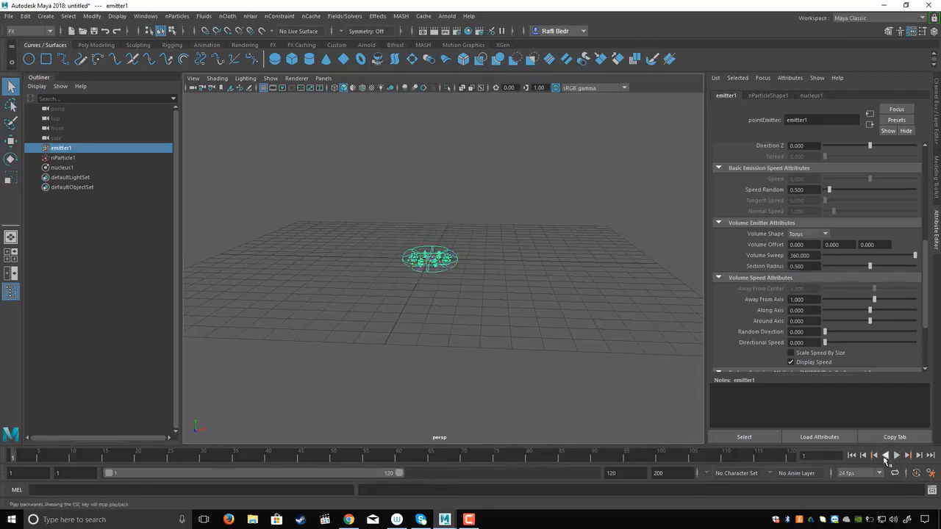
pyautogui.keyDown('alt'); pyautogui.moveTo(382, 218); pyautogui.dragTo(400, 288); pyautogui.keyUp('alt')
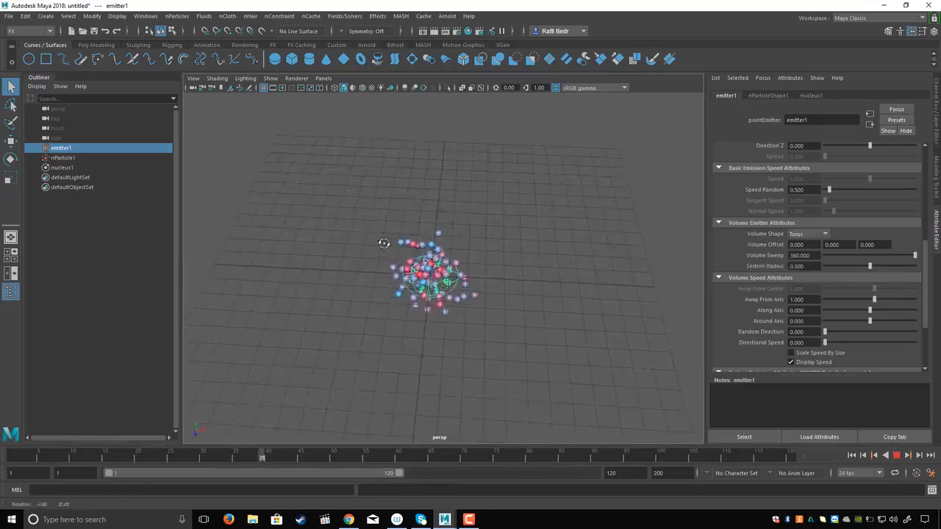
pyautogui.keyDown('alt'); pyautogui.moveTo(412, 294); pyautogui.dragTo(573, 304, button='right'); pyautogui.keyUp('alt')
pyautogui.keyDown('alt'); pyautogui.moveTo(421, 284); pyautogui.dragTo(424, 296); pyautogui.keyUp('alt')
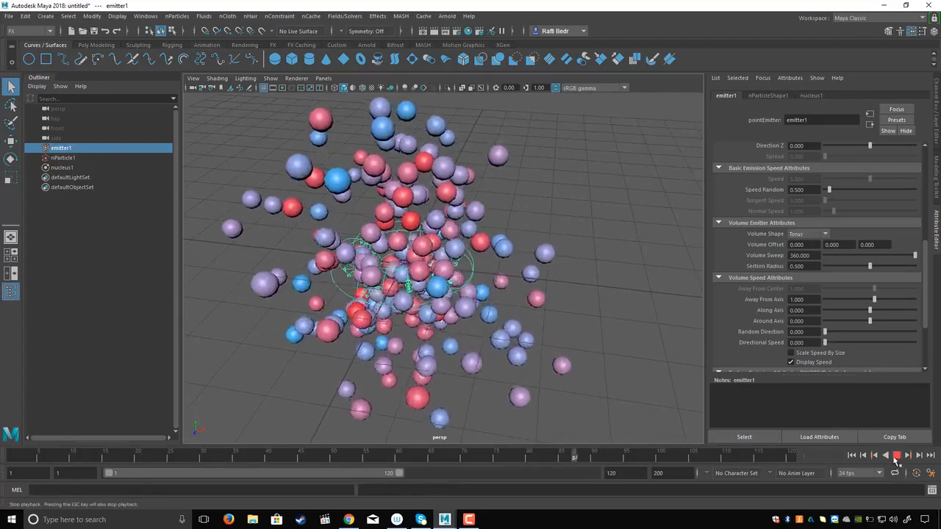
pyautogui.click(851, 456)
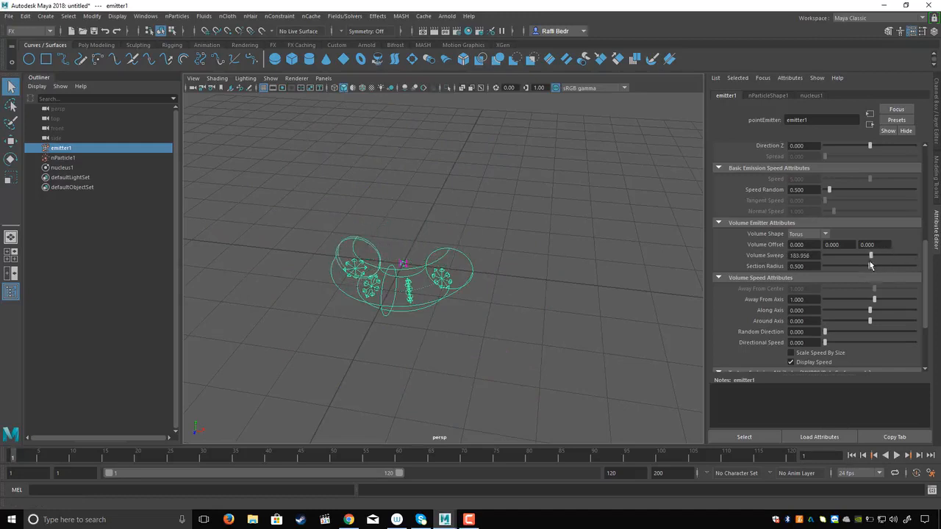
# Step: Reduce the torus emitter's Section Radius to 0.209 and play the simulation to see the emission
pyautogui.moveTo(862, 272); pyautogui.dragTo(845, 271)
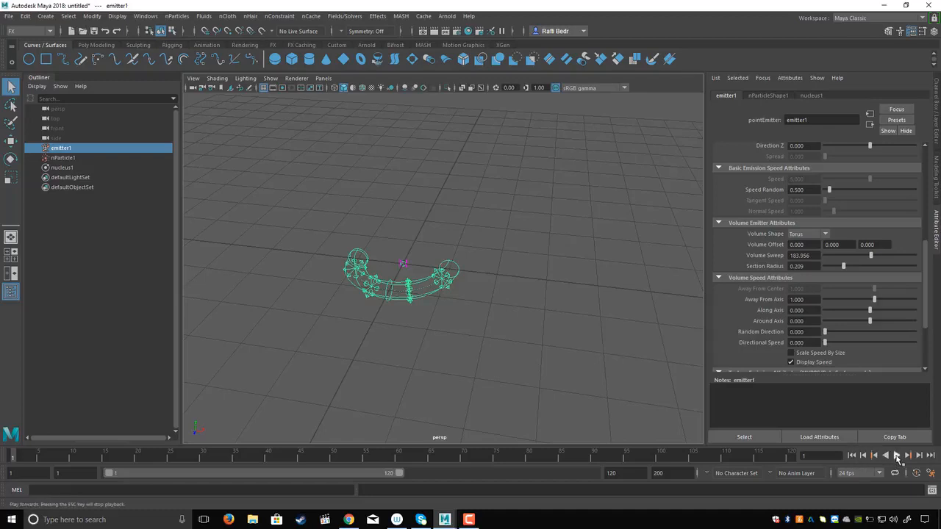
pyautogui.click(897, 456)
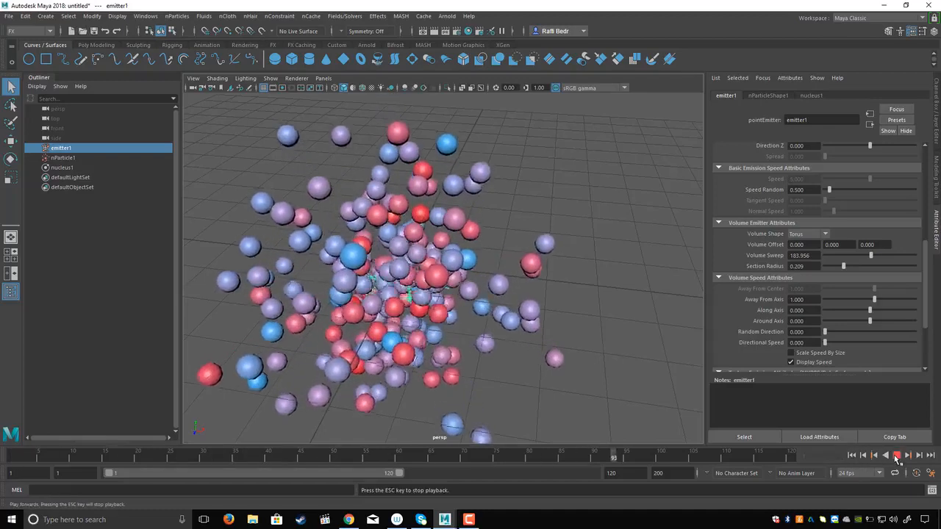
pyautogui.click(897, 456)
# Step: Change the emitter's volume shape to Cube, rewind to the first frame and view the cube from a lower angle
pyautogui.click(801, 235)
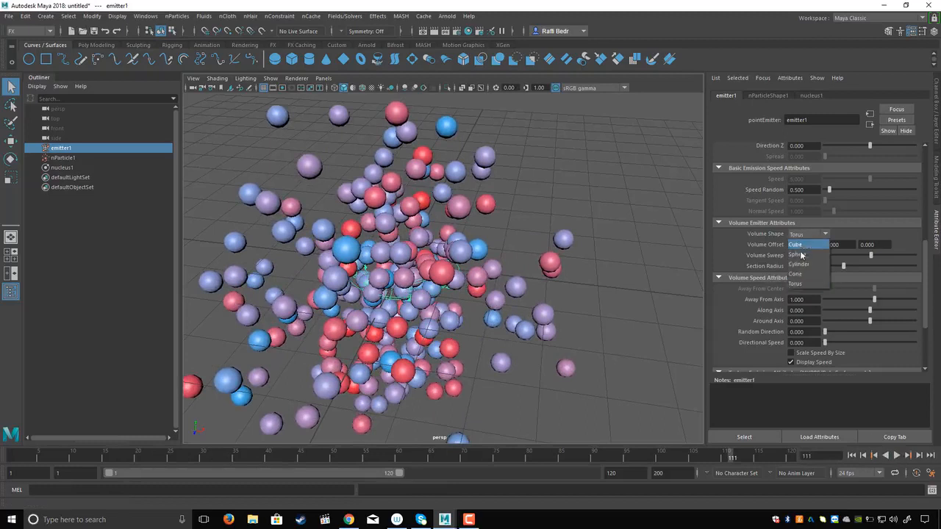
pyautogui.click(798, 245)
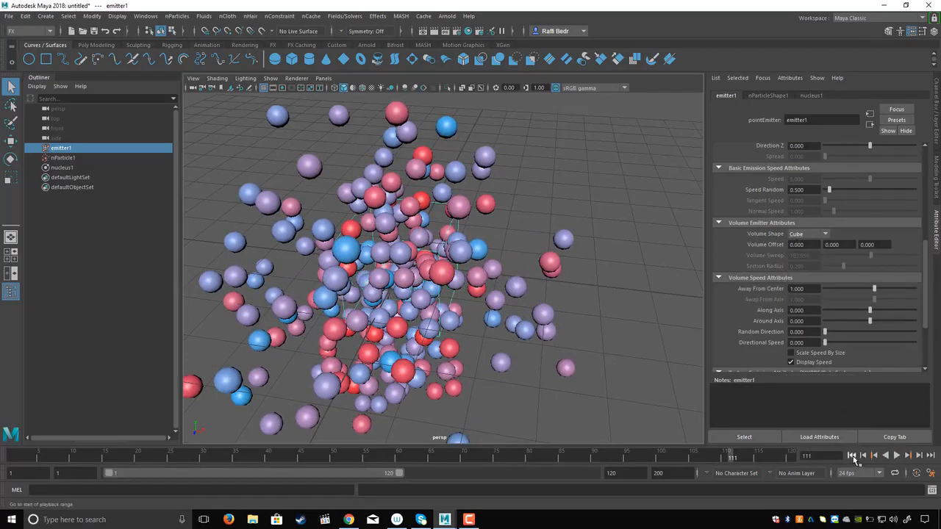
pyautogui.click(851, 456)
pyautogui.keyDown('alt'); pyautogui.moveTo(491, 275); pyautogui.dragTo(447, 266); pyautogui.keyUp('alt')
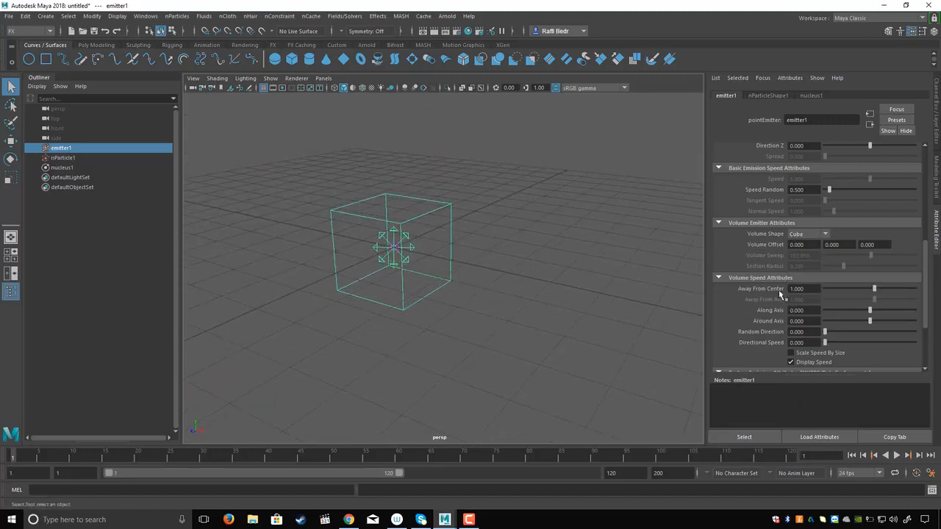
pyautogui.scroll(-4, 497, 266)
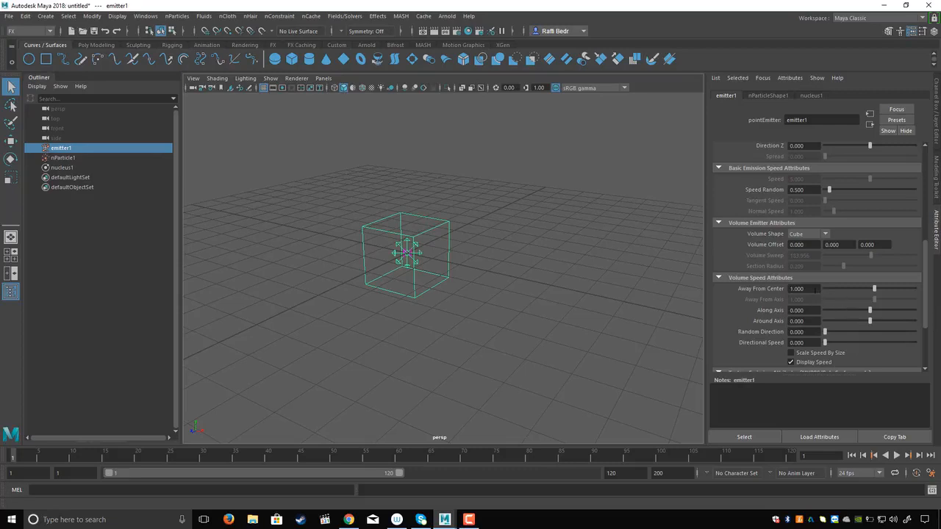
# Step: Set the emitter's Away From Center speed to 5, try lower values during playback and settle on 2.308
pyautogui.write('5')
pyautogui.press('Return')
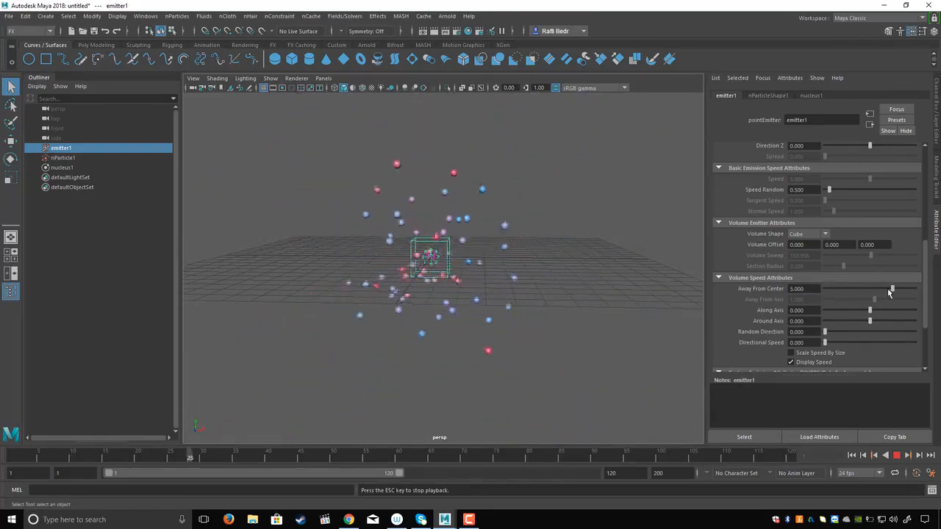
pyautogui.moveTo(888, 293); pyautogui.dragTo(869, 296)
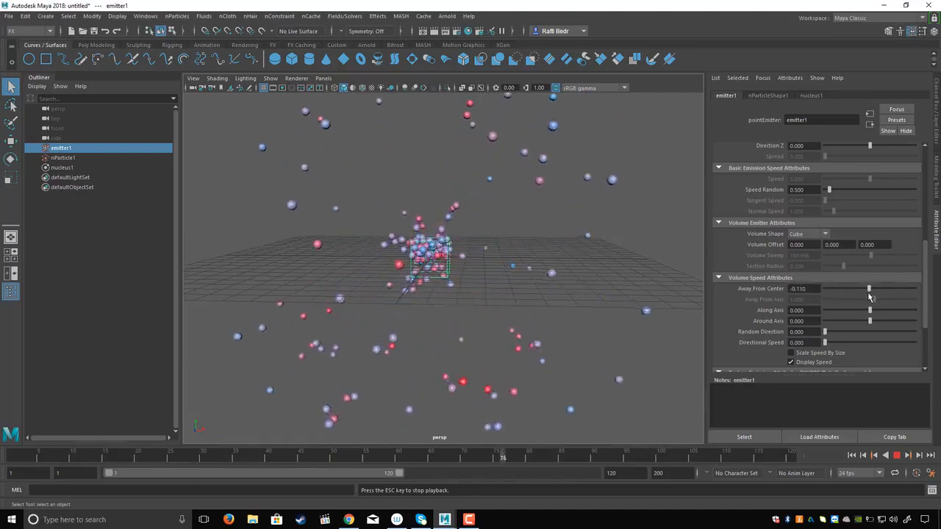
pyautogui.moveTo(868, 295); pyautogui.dragTo(867, 295)
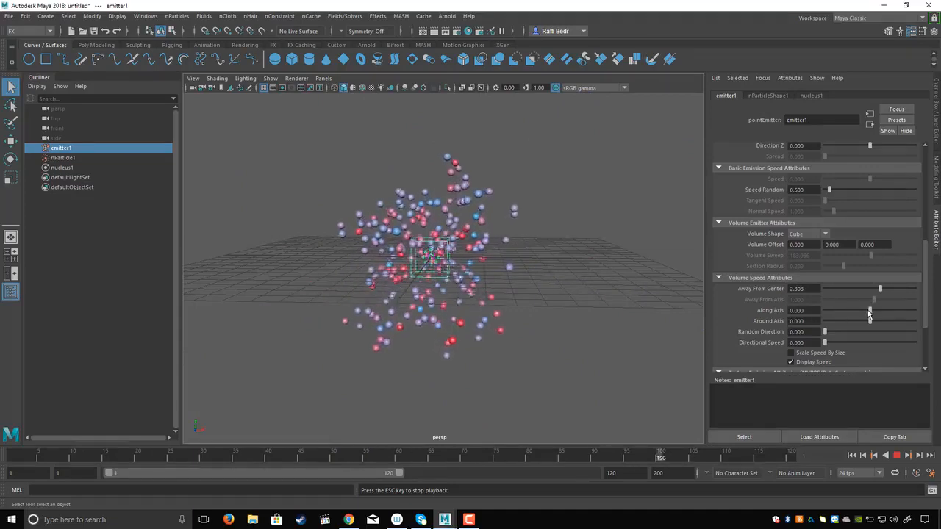
# Step: Raise the emitter's Along Axis speed to 4.176 and watch the particle flow from different angles
pyautogui.moveTo(871, 315); pyautogui.dragTo(890, 315)
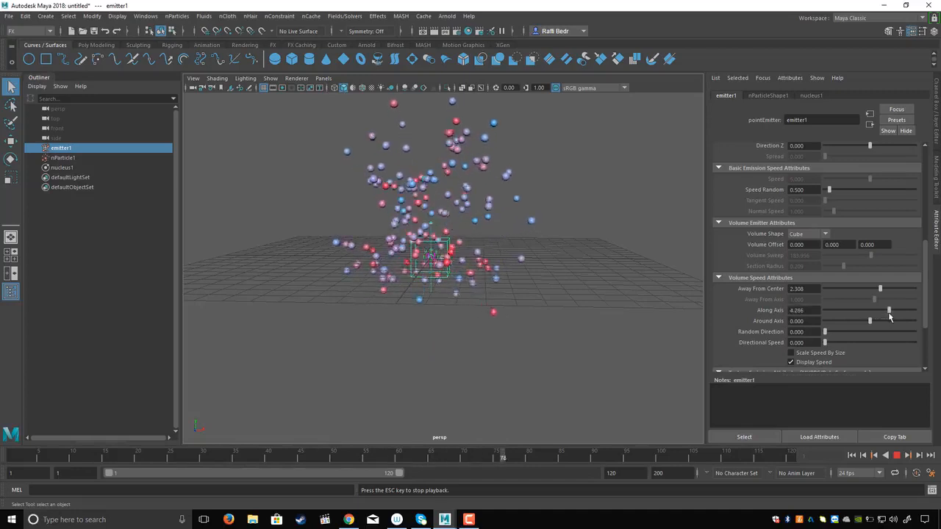
pyautogui.keyDown('alt'); pyautogui.moveTo(524, 290); pyautogui.dragTo(440, 270); pyautogui.keyUp('alt')
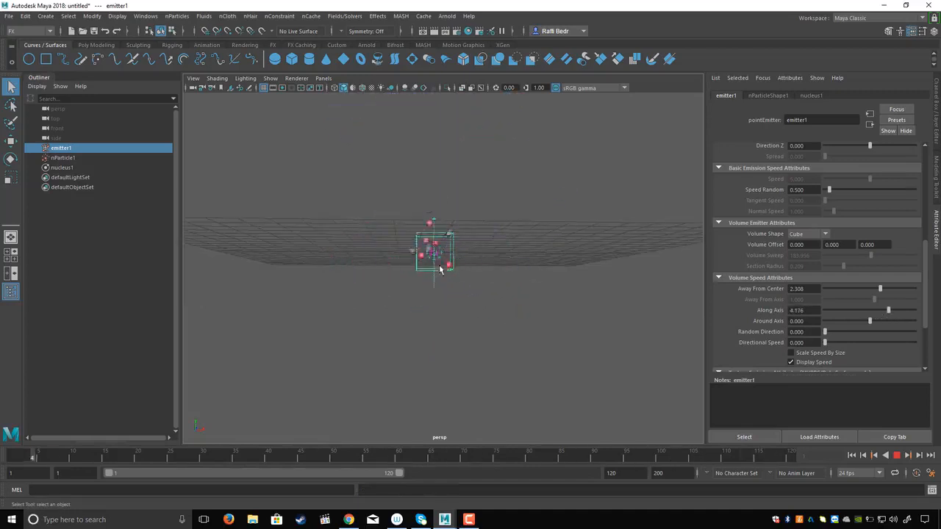
pyautogui.keyDown('alt'); pyautogui.moveTo(472, 211); pyautogui.dragTo(479, 236); pyautogui.keyUp('alt')
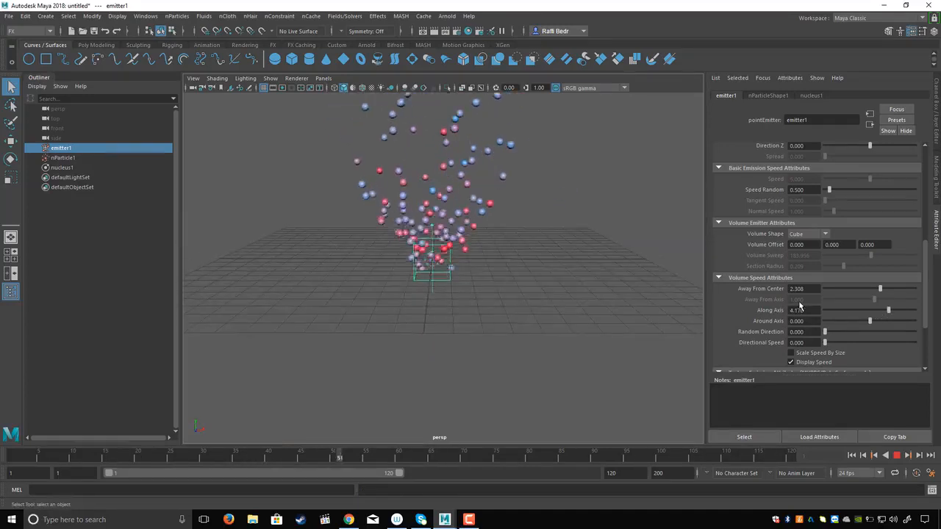
# Step: Try Around Axis speeds up to 7.253, settle on 2.418, and set Random Direction to 0.385
pyautogui.moveTo(869, 321); pyautogui.dragTo(874, 322)
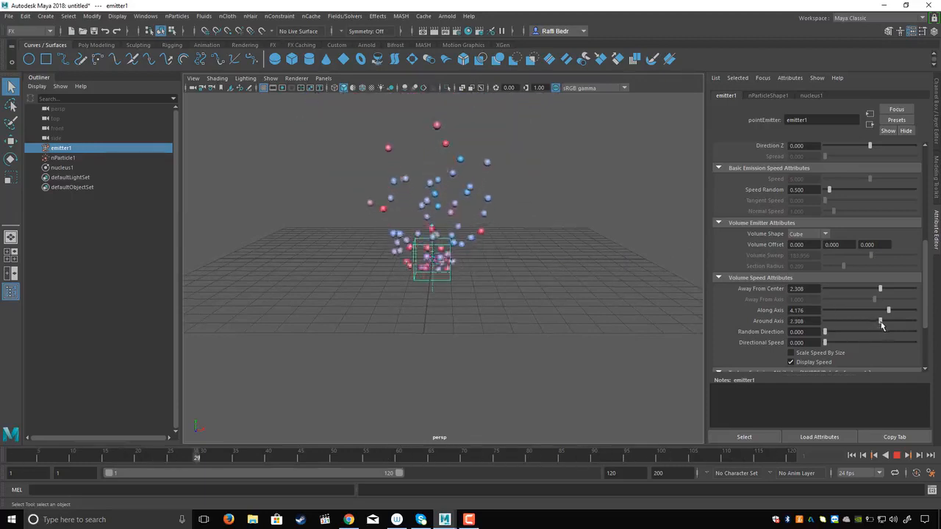
pyautogui.moveTo(881, 326); pyautogui.dragTo(902, 326)
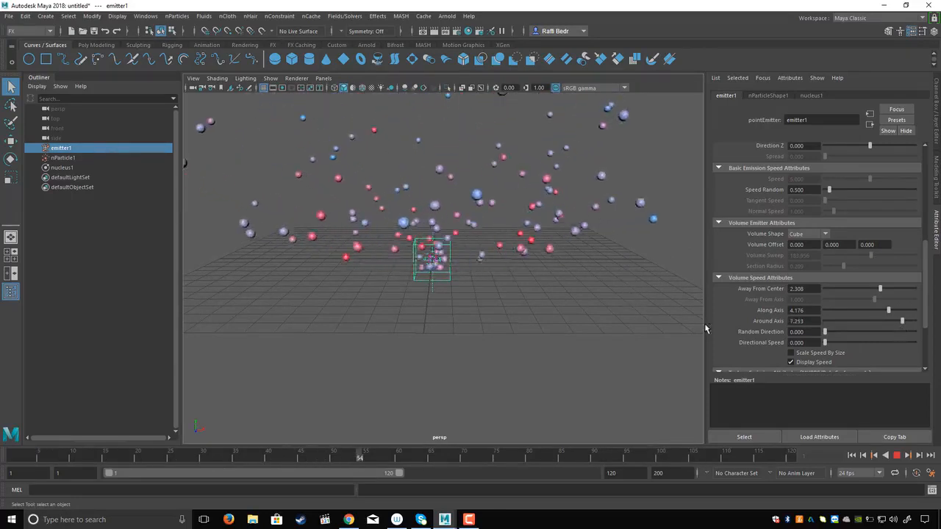
pyautogui.moveTo(903, 321); pyautogui.dragTo(859, 339)
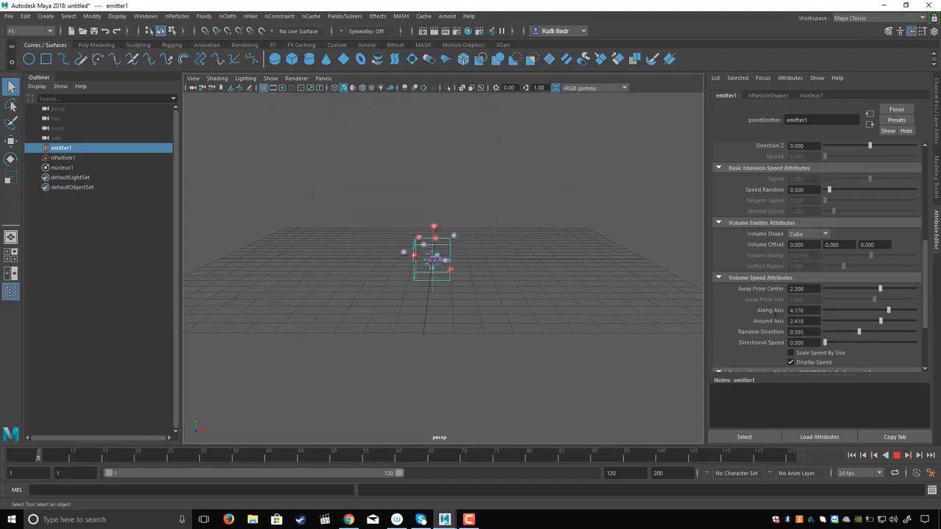
# Step: Review the emitter's attribute sections during playback, rewind to the first frame and inspect the cube emitter up close
pyautogui.scroll(8, 757, 294)
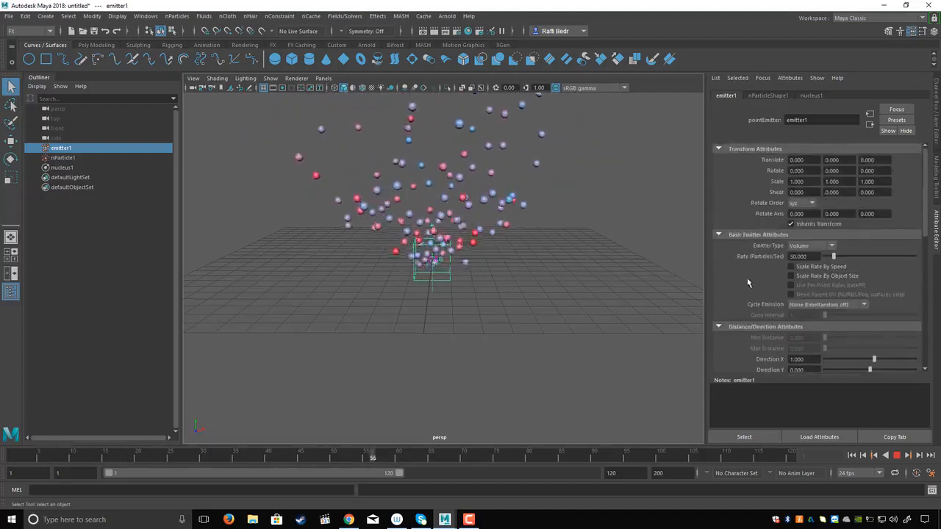
pyautogui.scroll(-6, 747, 282)
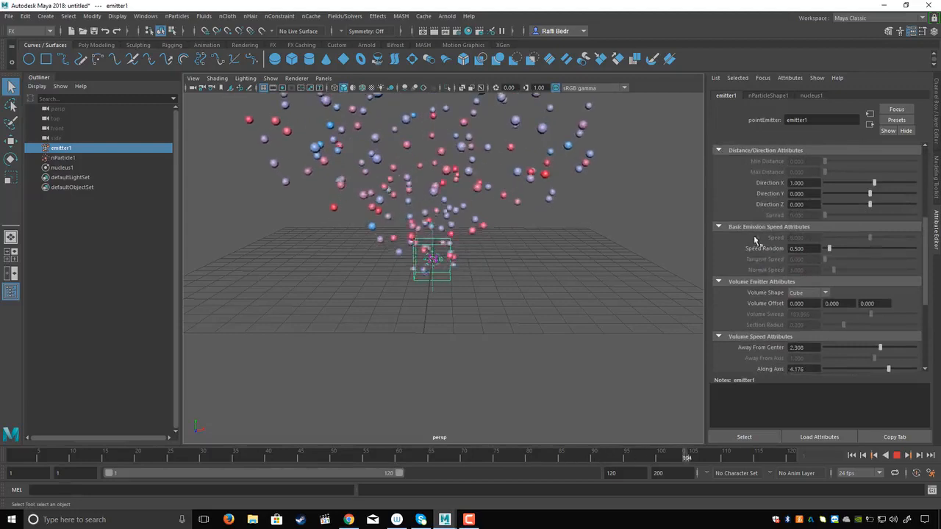
pyautogui.scroll(-3, 757, 249)
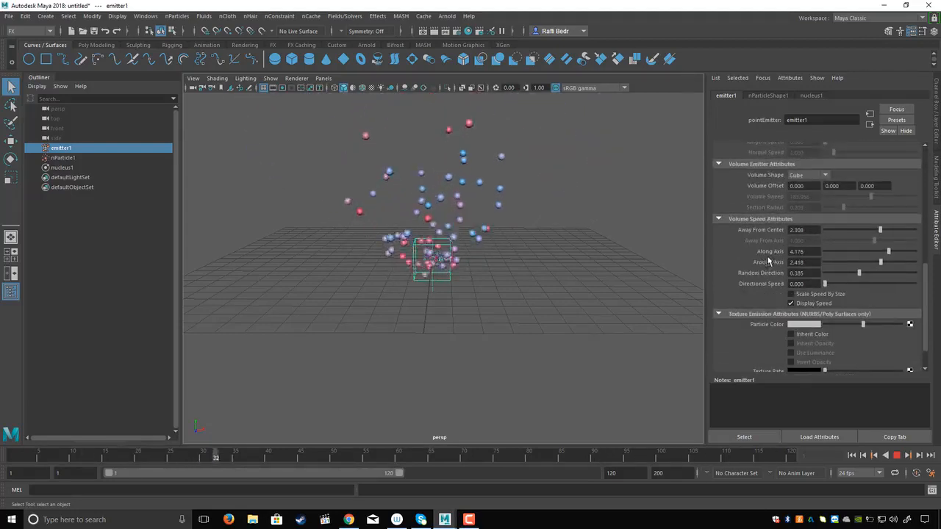
pyautogui.scroll(-1, 888, 270)
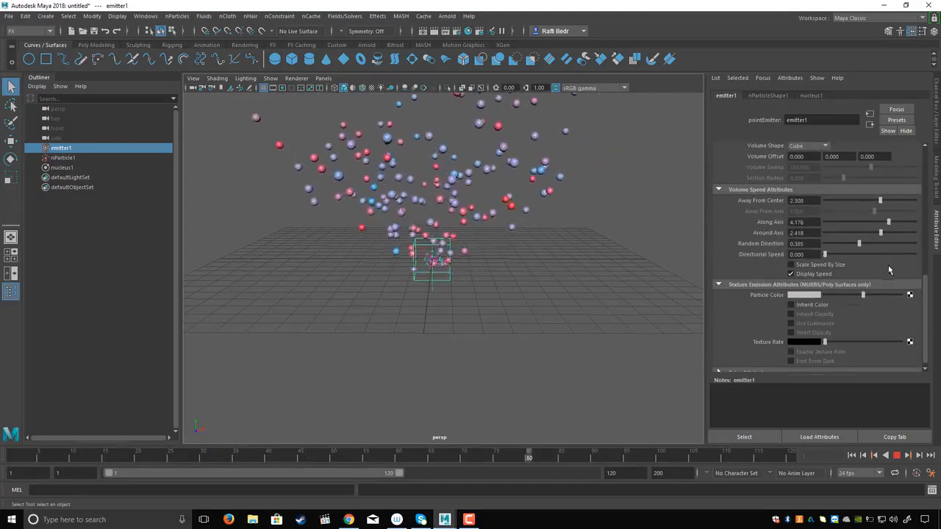
pyautogui.scroll(6, 887, 270)
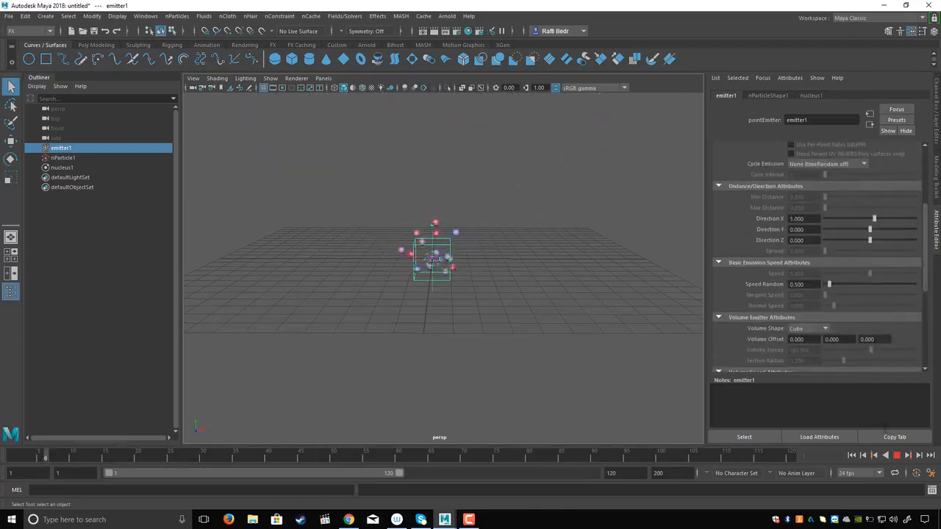
pyautogui.click(851, 455)
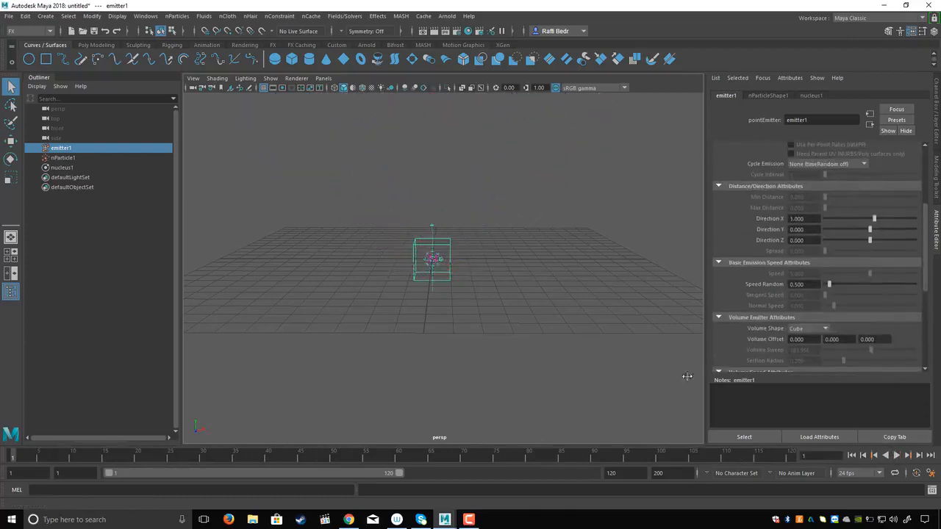
pyautogui.keyDown('alt'); pyautogui.moveTo(479, 208); pyautogui.dragTo(469, 242, button='middle'); pyautogui.keyUp('alt')
pyautogui.keyDown('alt'); pyautogui.moveTo(469, 241); pyautogui.dragTo(436, 239); pyautogui.keyUp('alt')
pyautogui.keyDown('alt'); pyautogui.moveTo(436, 240); pyautogui.dragTo(456, 320, button='right'); pyautogui.keyUp('alt')
pyautogui.keyDown('alt'); pyautogui.moveTo(456, 319); pyautogui.dragTo(475, 283, button='middle'); pyautogui.keyUp('alt')
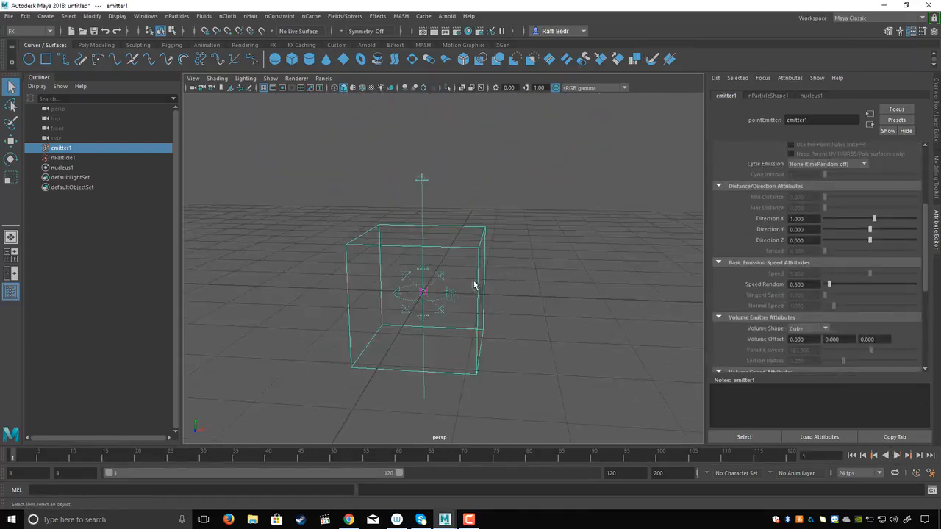